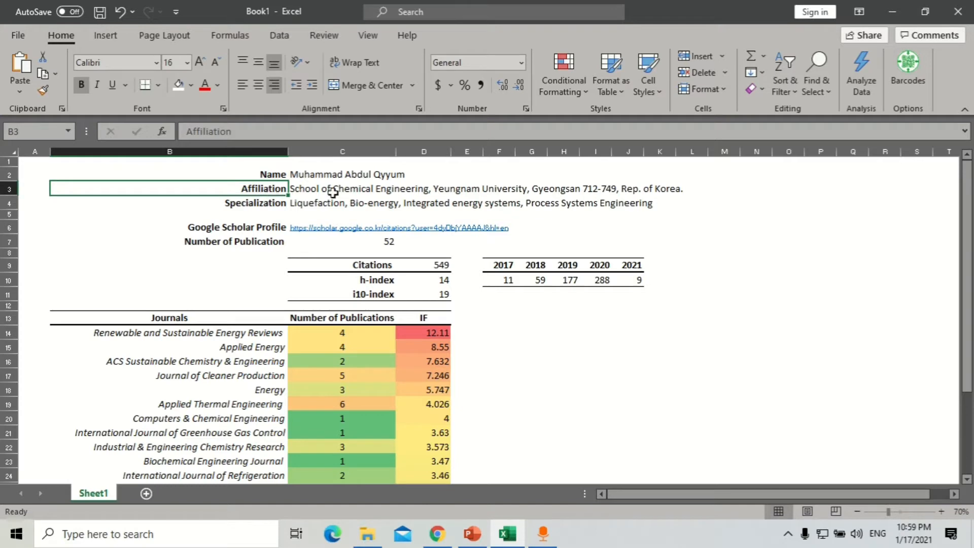
- Select the affiliation, specialization, publication and citation details in the profile sheet
drag(310, 190, 446, 191)
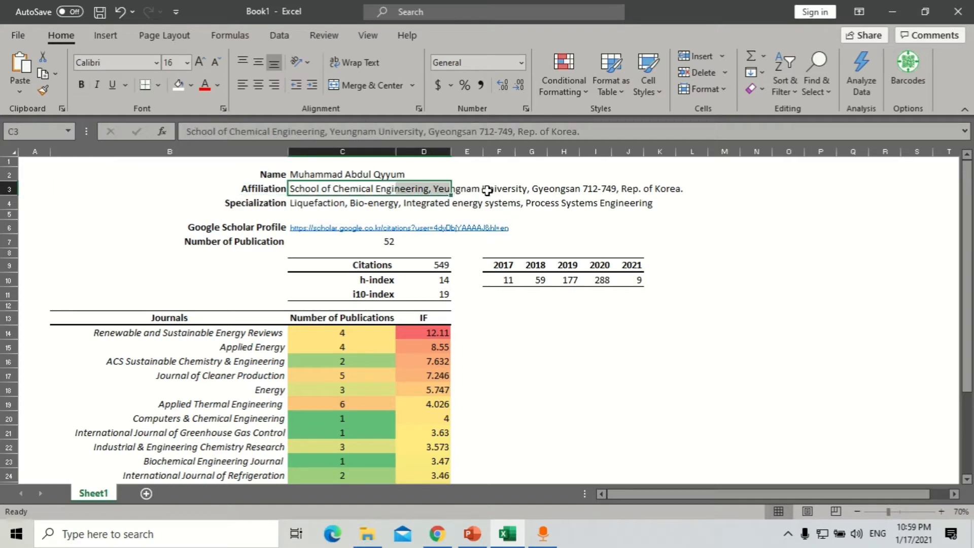
click(233, 206)
drag(330, 204, 598, 204)
click(237, 227)
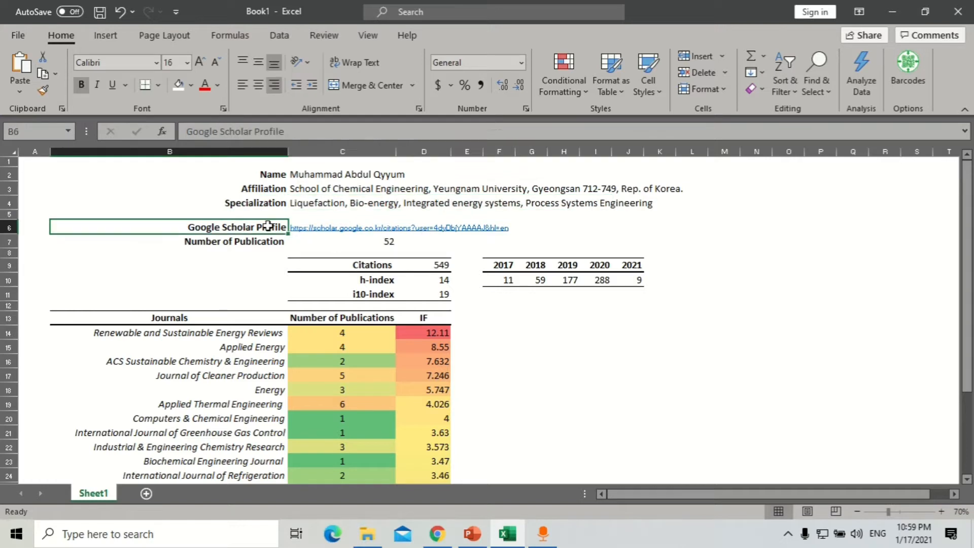
click(252, 240)
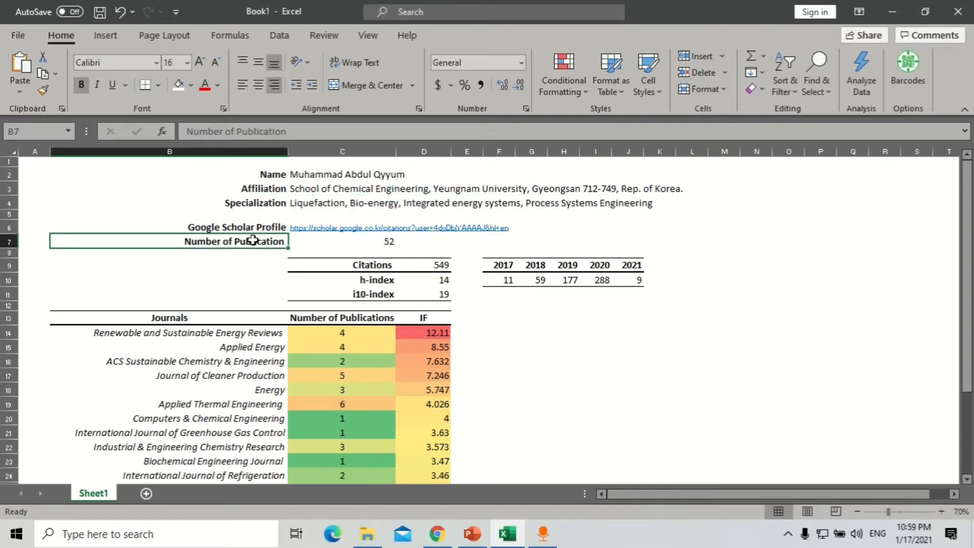
click(398, 240)
drag(361, 262, 442, 300)
drag(500, 262, 631, 277)
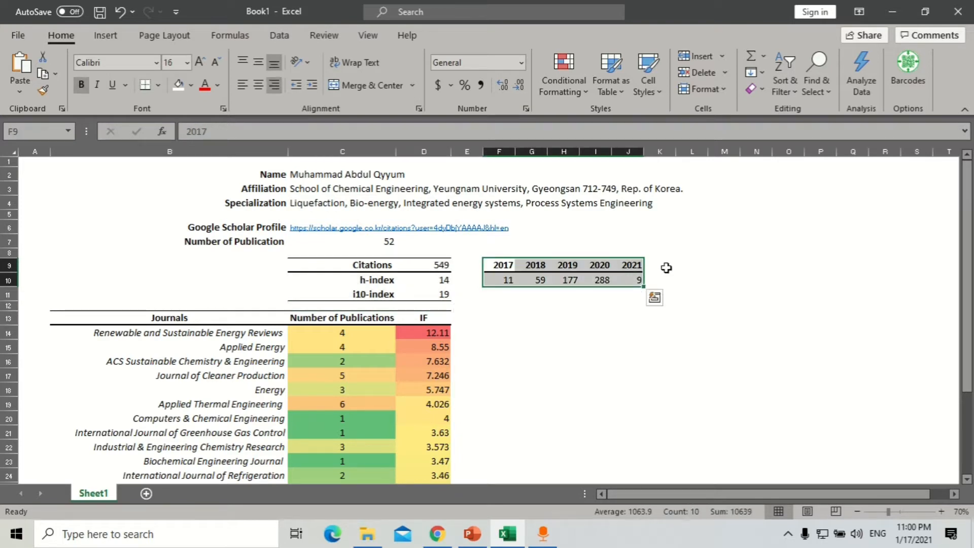
scroll(742, 227, down, 1)
scroll(742, 226, down, 1)
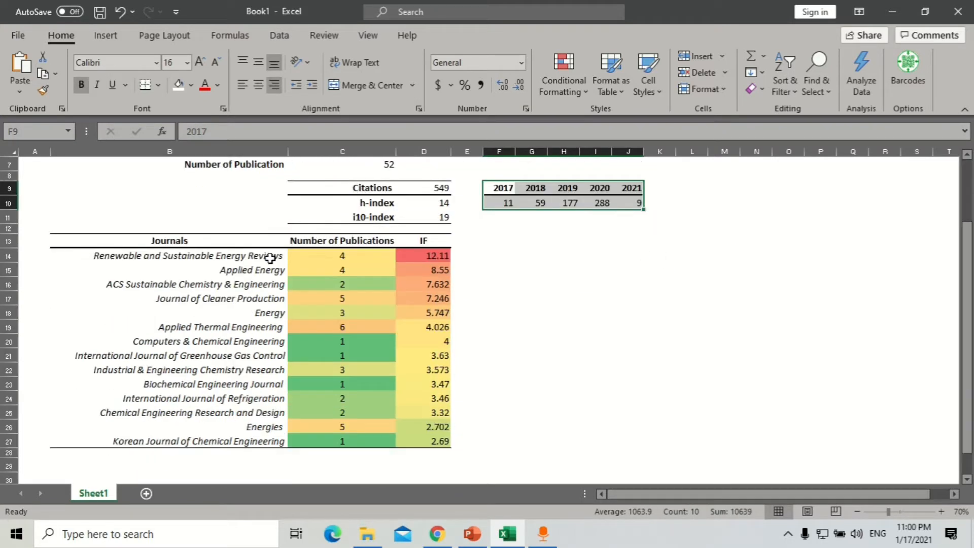
drag(242, 240, 409, 244)
- Select the journals table with journal names, publication counts and IF values, including headers
click(424, 242)
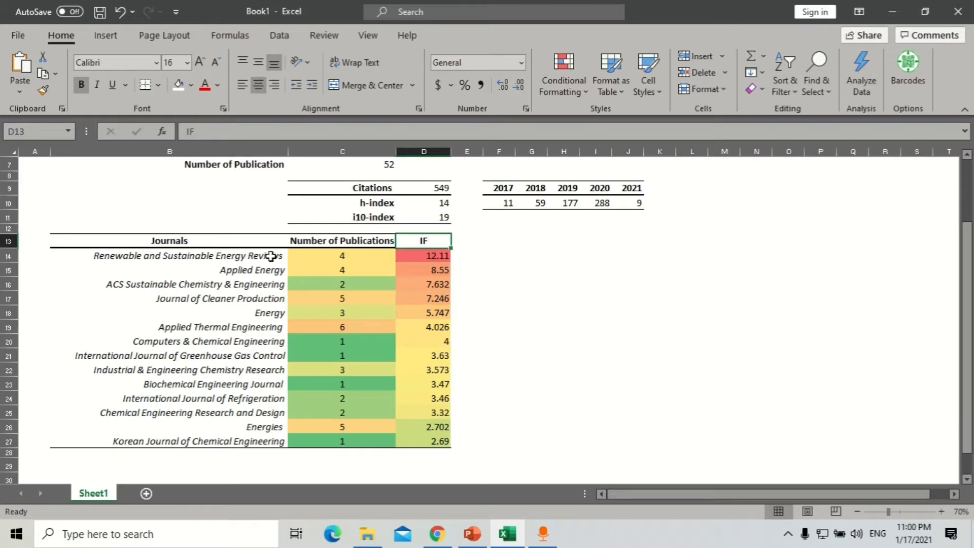
drag(271, 256, 260, 438)
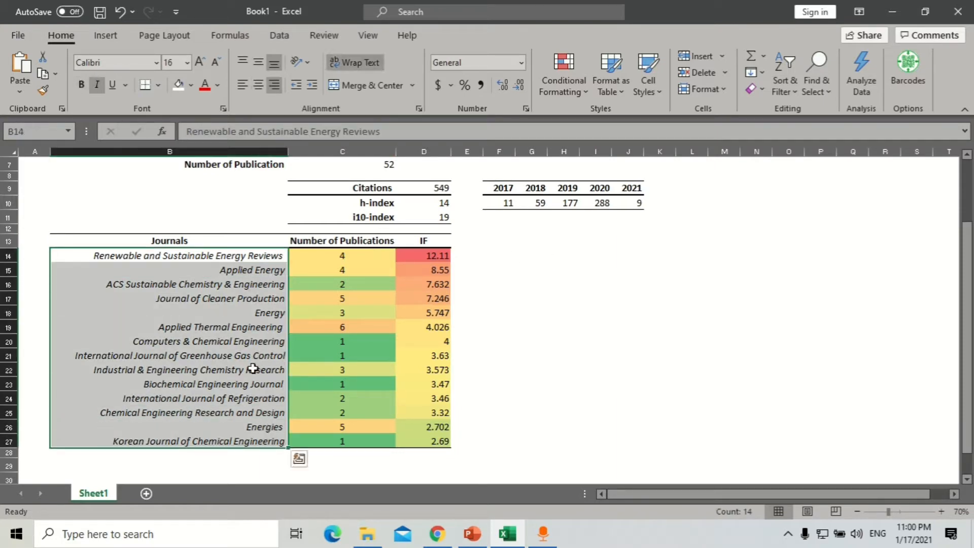
drag(362, 256, 364, 441)
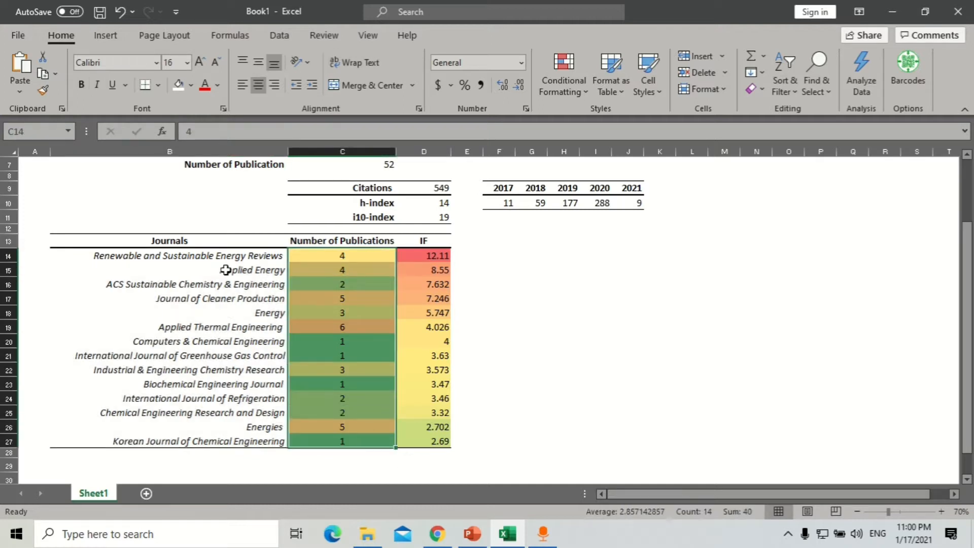
drag(419, 257, 434, 439)
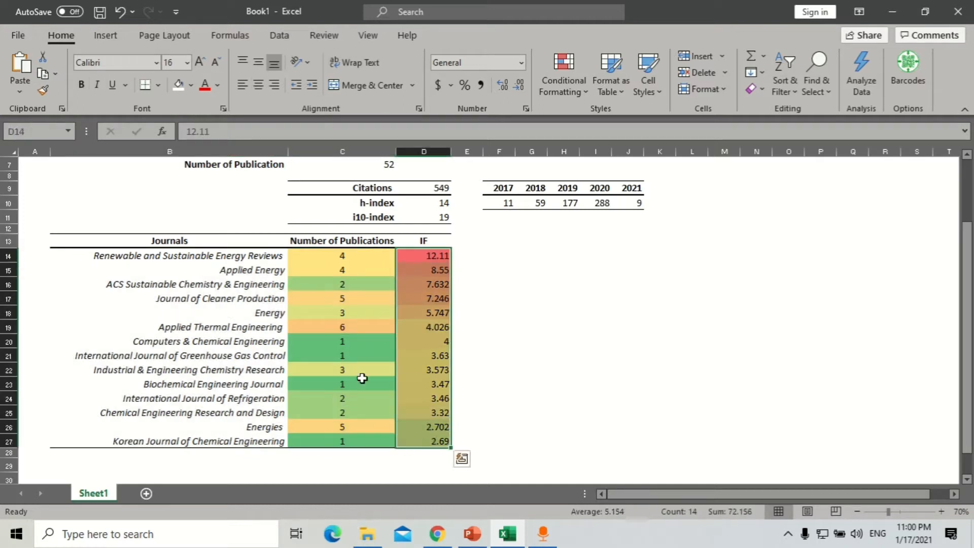
drag(237, 246, 408, 431)
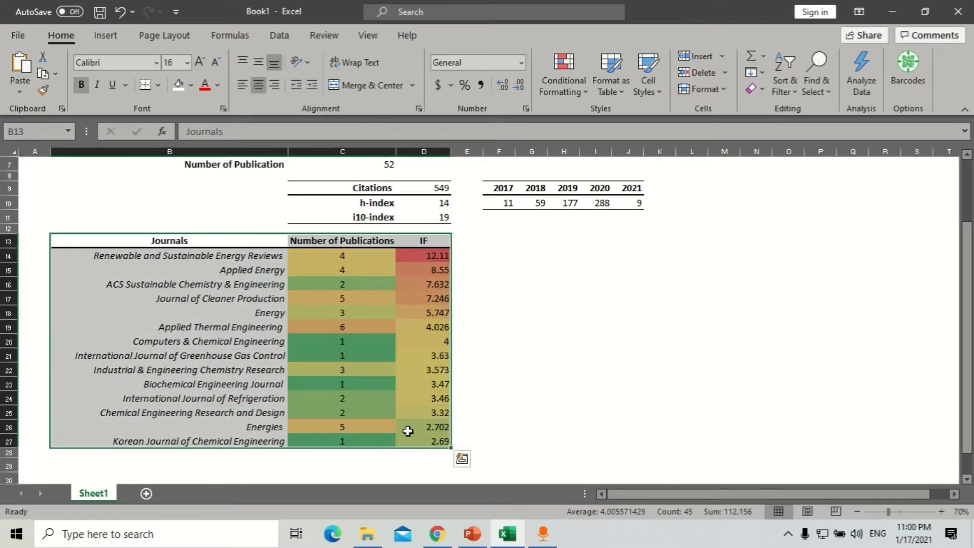
- Check the Sort options for the journals table by IF, then cancel without sorting
click(279, 36)
click(421, 63)
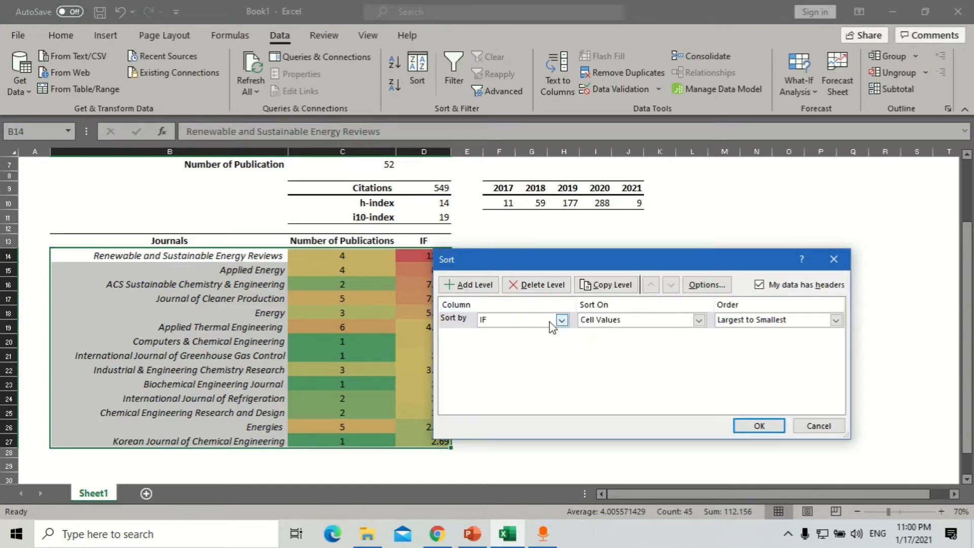
click(561, 320)
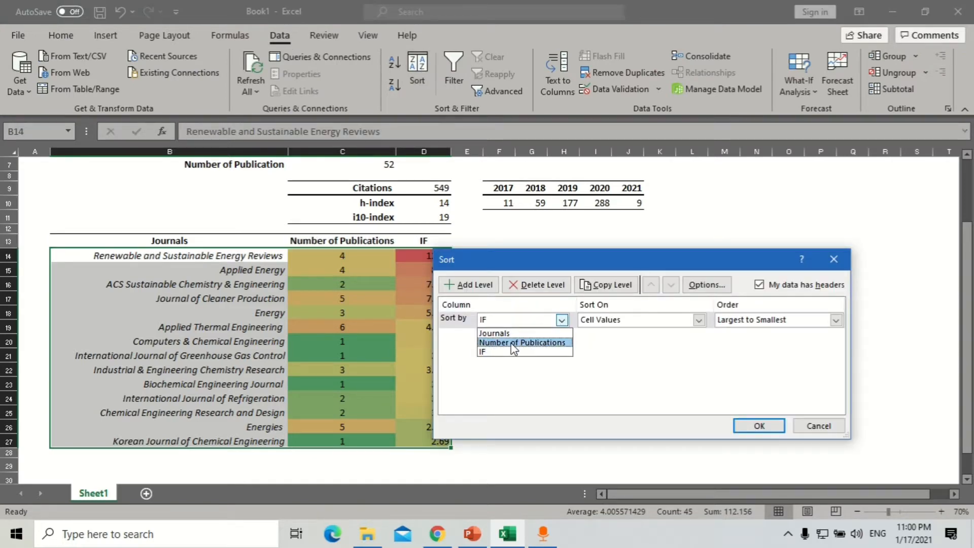
click(678, 353)
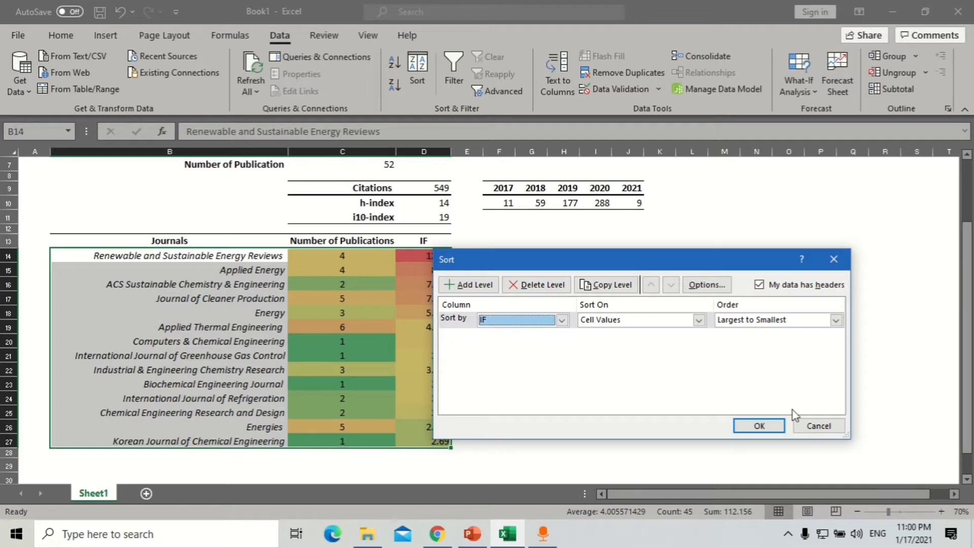
click(819, 426)
scroll(534, 314, up, 2)
click(616, 349)
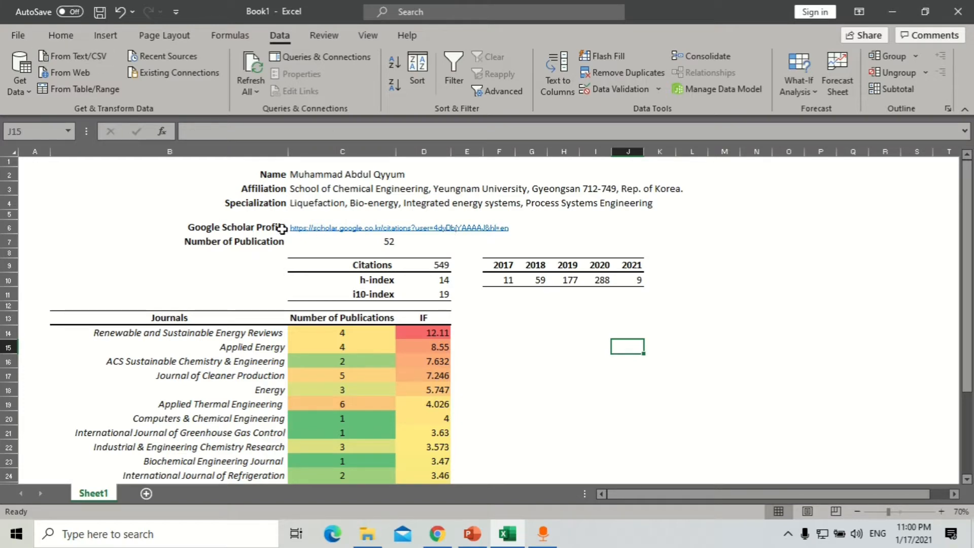
- Inspect the QR code on the PowerPoint resume slide, then return to Excel
click(472, 533)
click(835, 185)
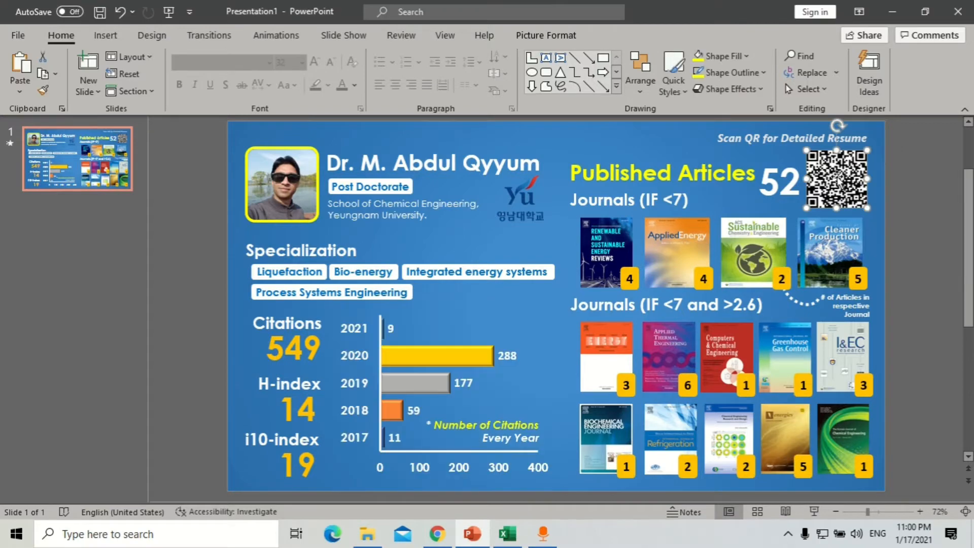
ctrl+scroll(836, 182, up, 6)
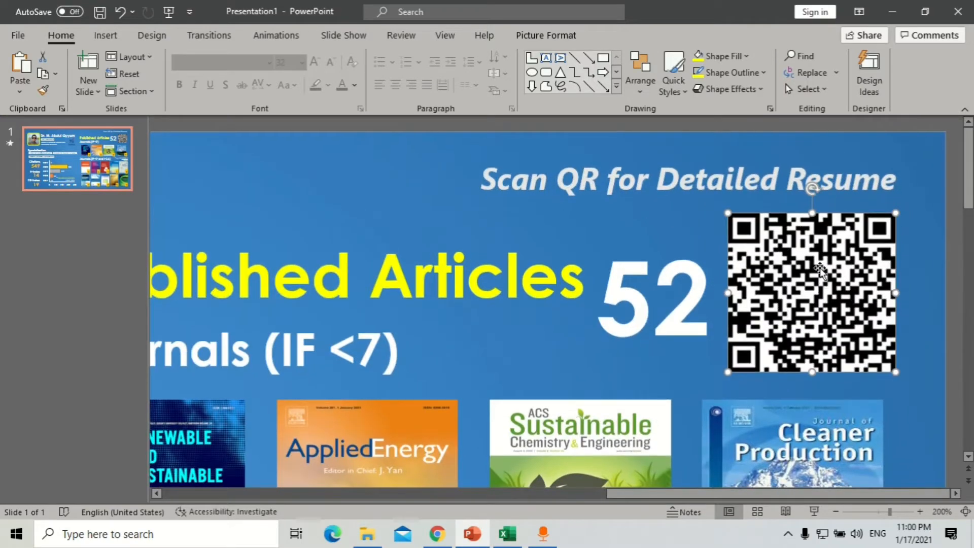
ctrl+scroll(818, 272, down, 5)
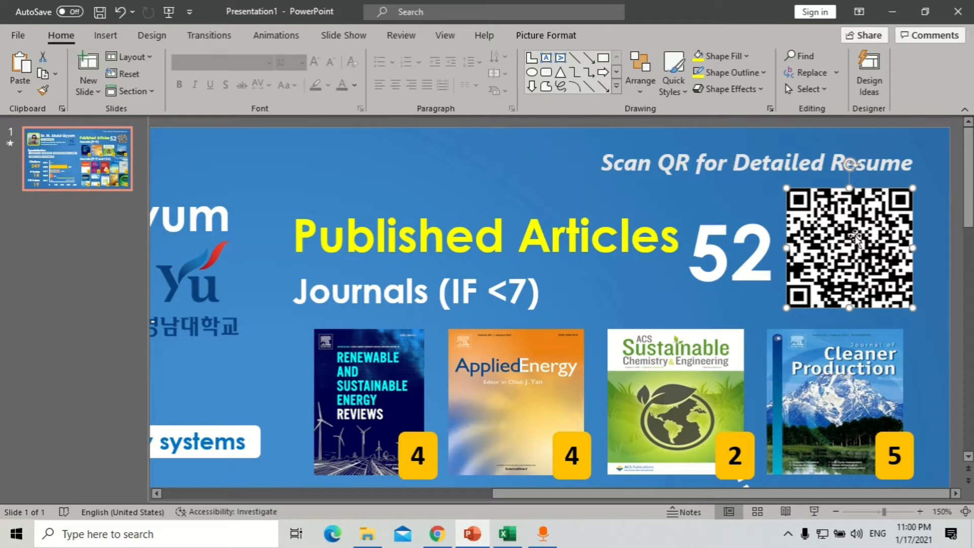
ctrl+scroll(863, 262, down, 5)
ctrl+scroll(864, 263, down, 2)
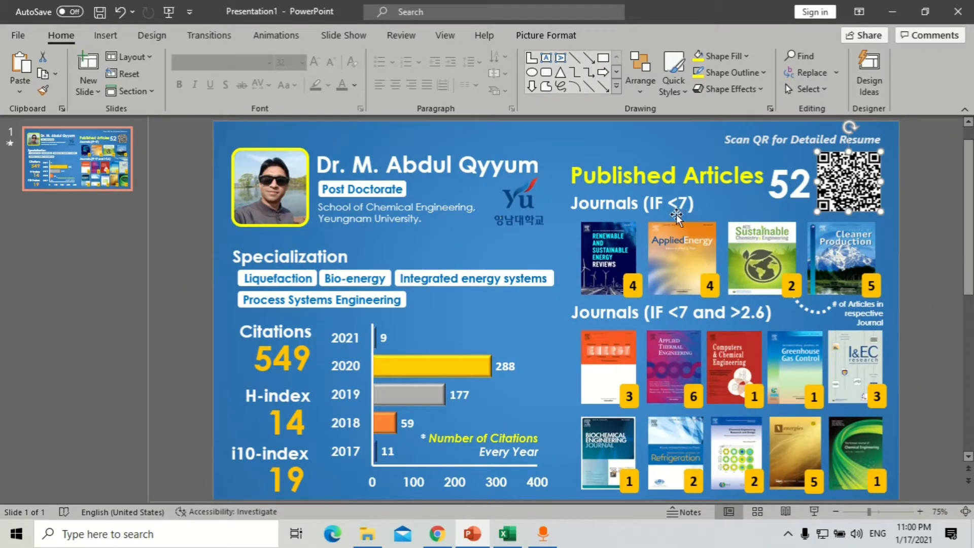
key(alt+Tab)
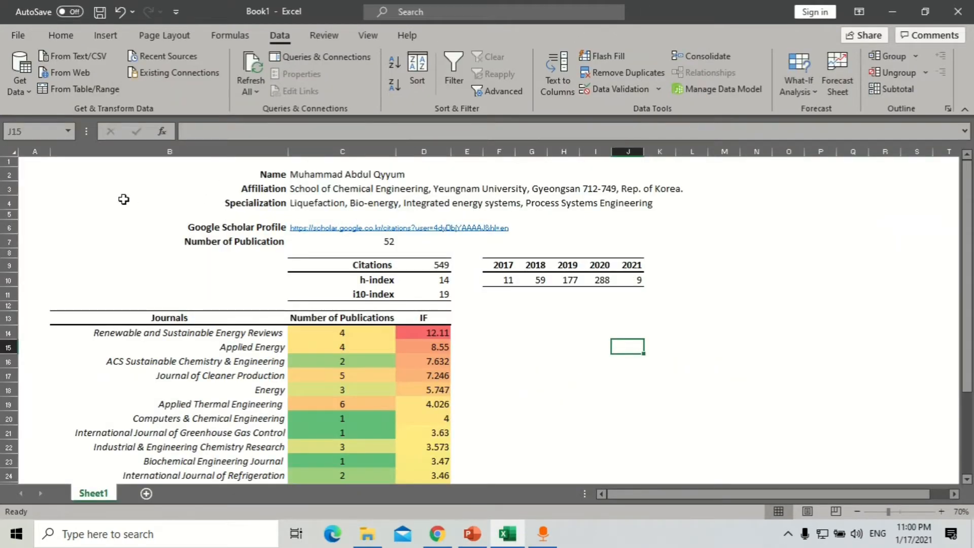
- Add QR4Office from Insert > My Add-ins in the Office Add-ins dialog
click(123, 200)
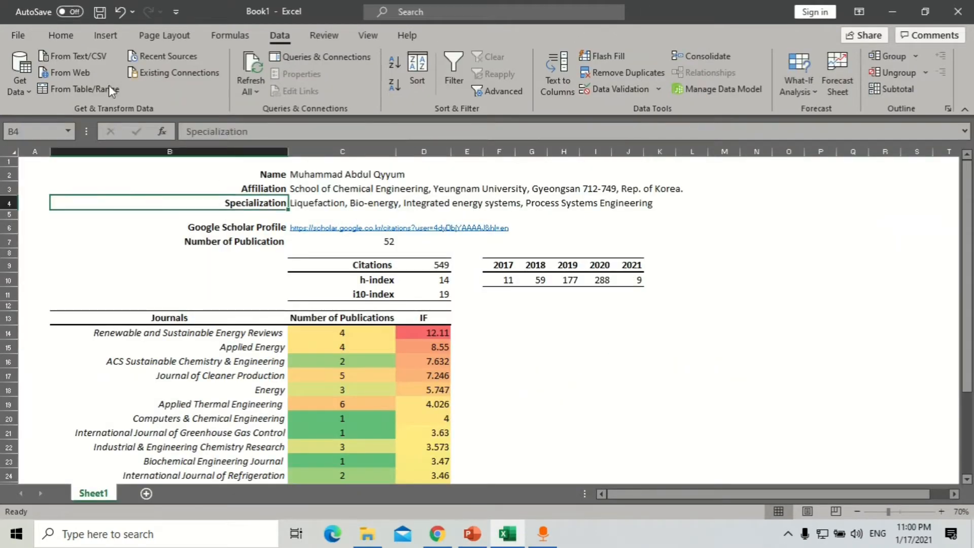
click(73, 35)
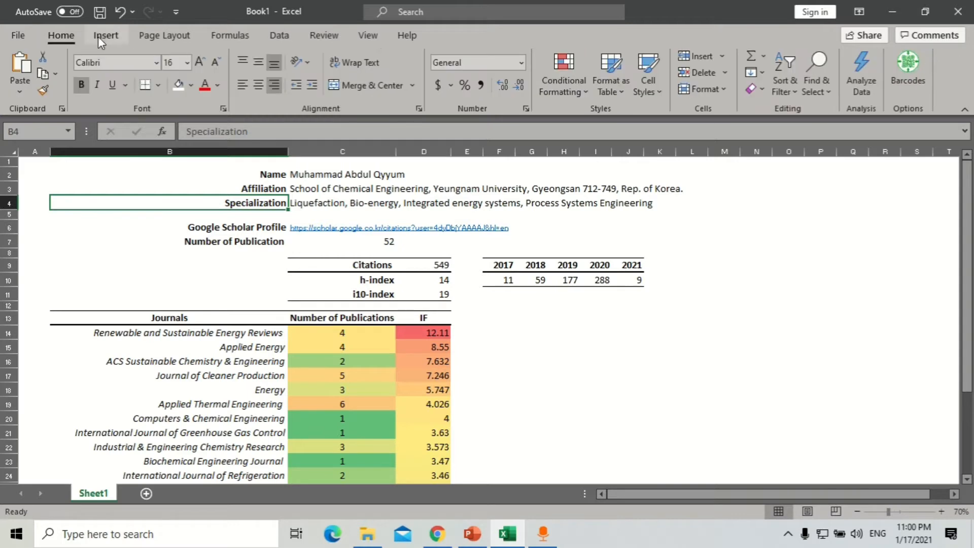
click(102, 36)
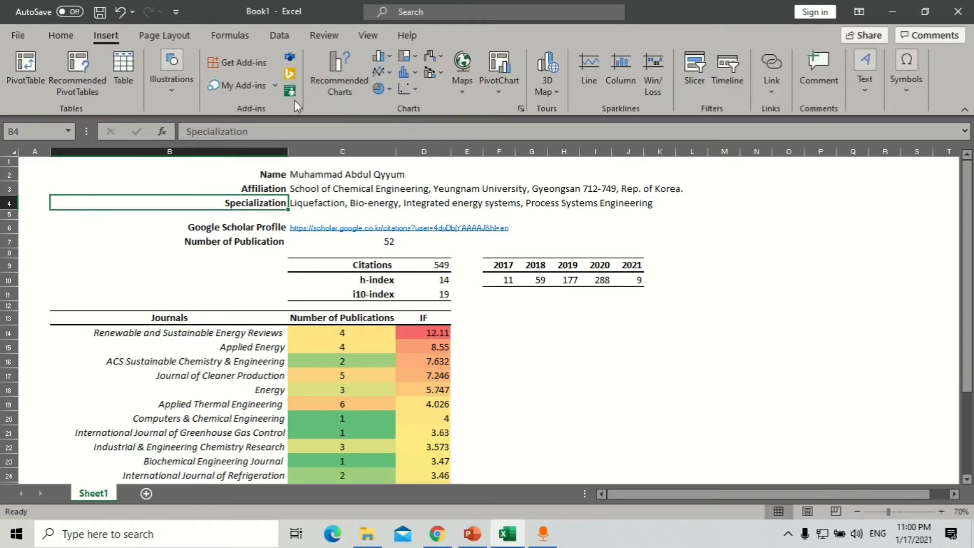
click(249, 83)
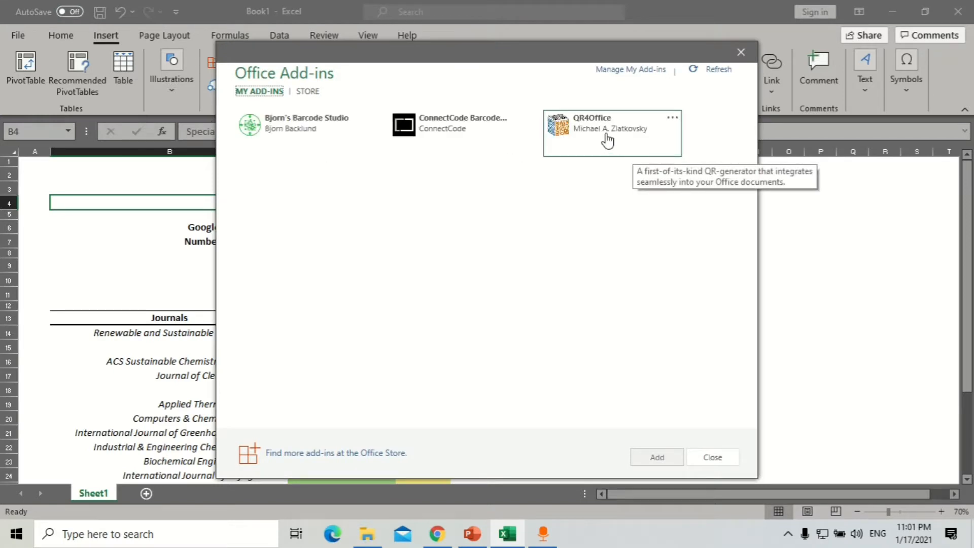
click(623, 136)
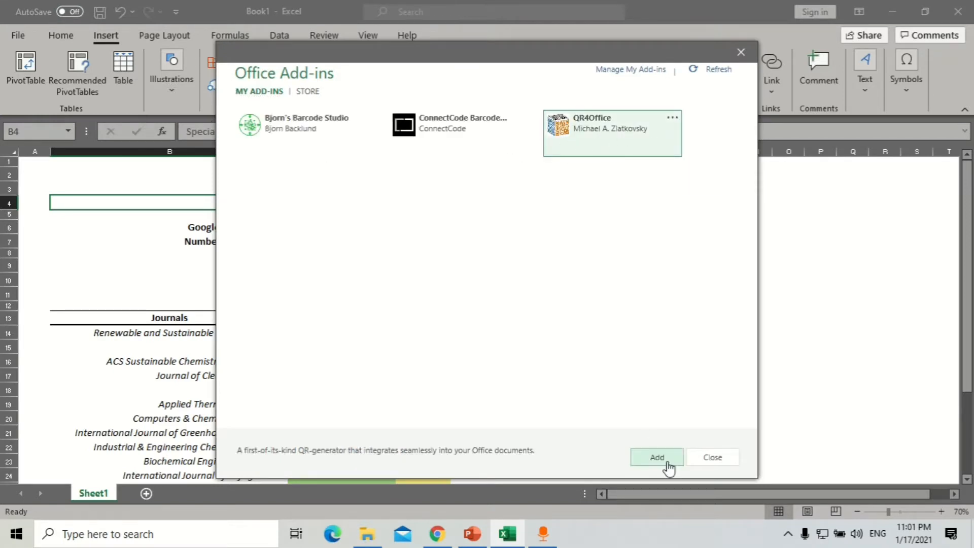
click(657, 457)
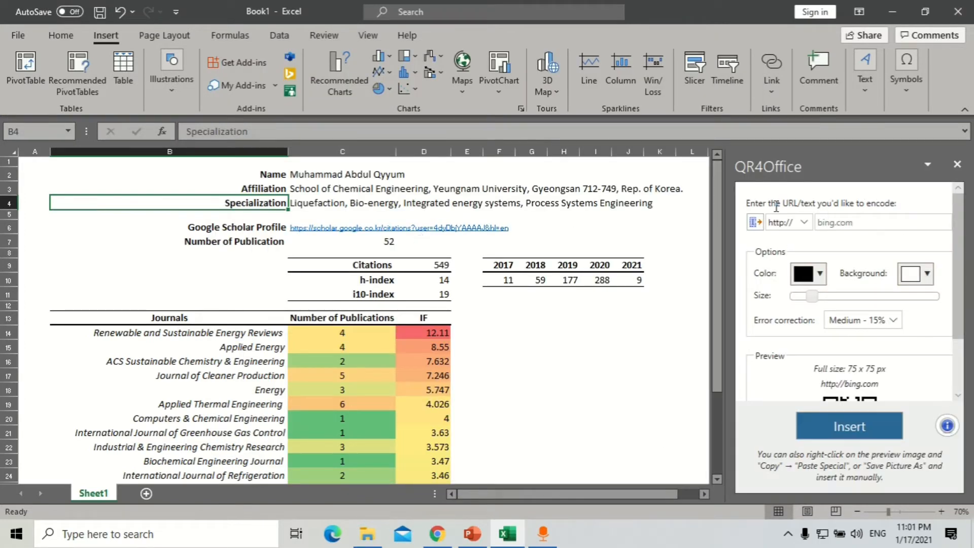
- Paste the Google Scholar link from C6 into QR4Office and insert its QR code at G6
drag(747, 204, 913, 211)
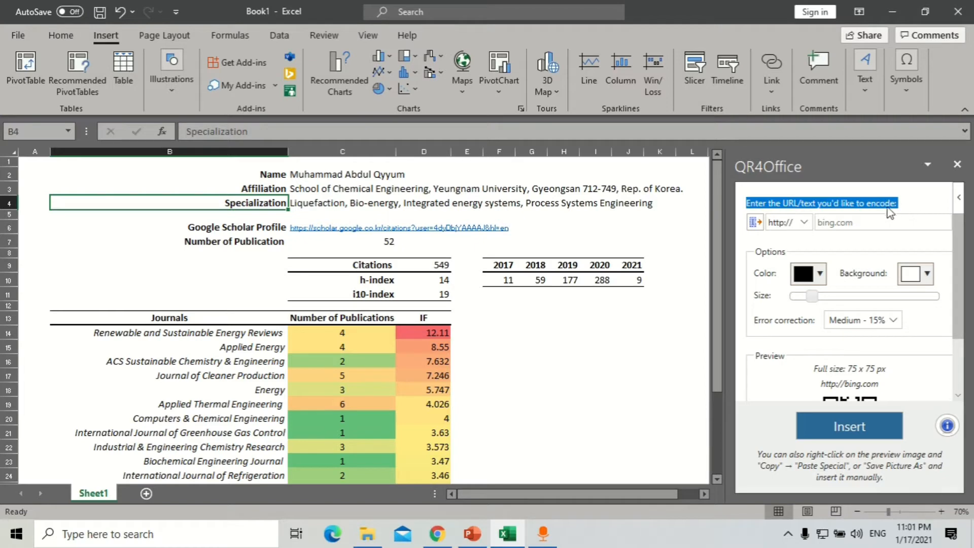
click(307, 223)
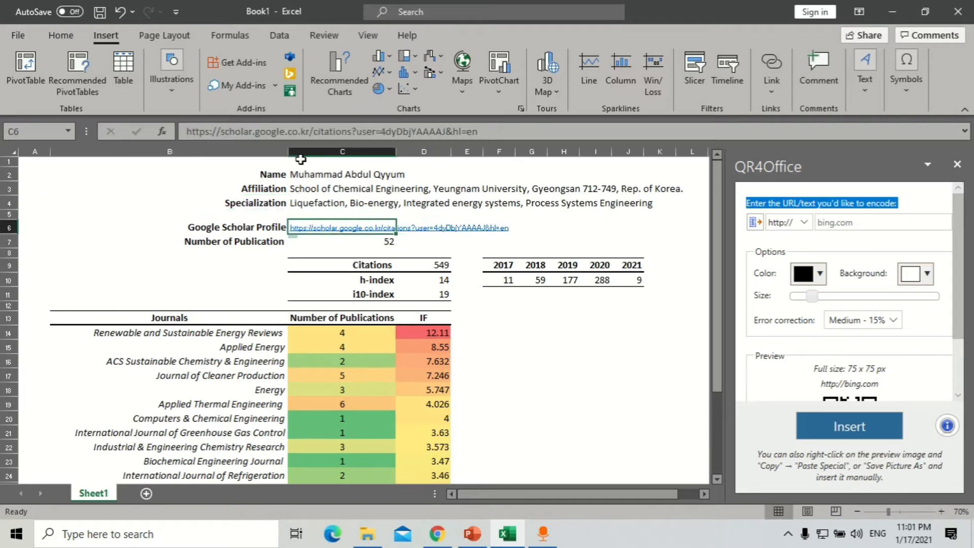
key(ctrl+c)
click(853, 223)
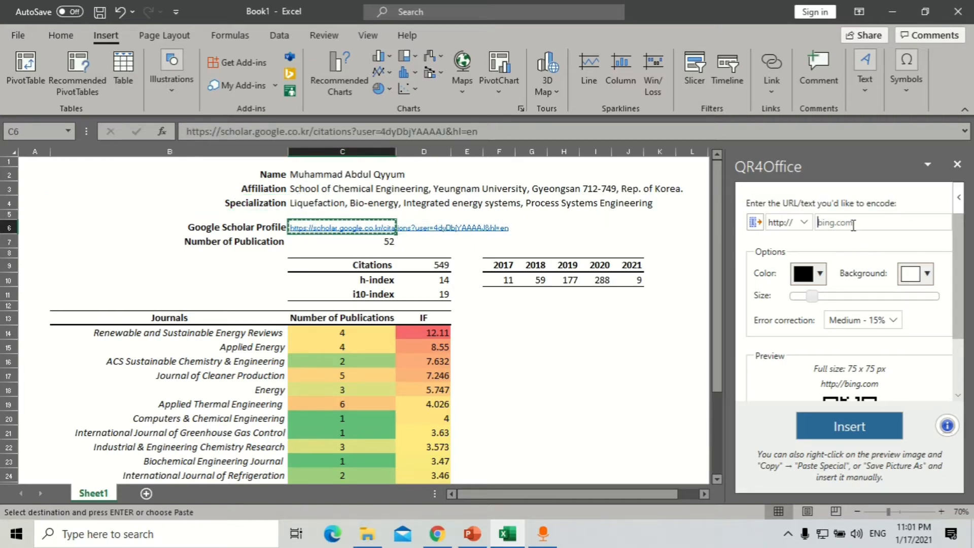
key(ctrl+v)
click(538, 226)
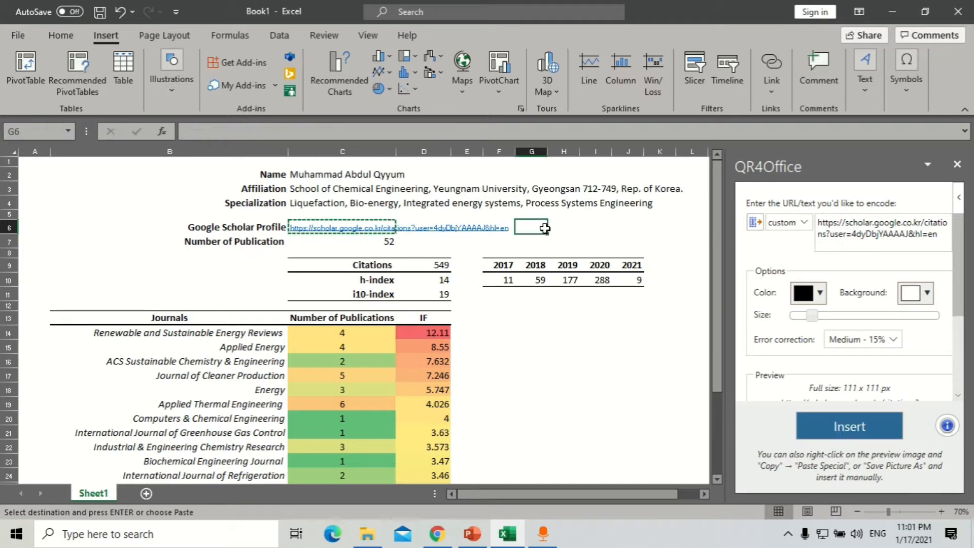
click(881, 435)
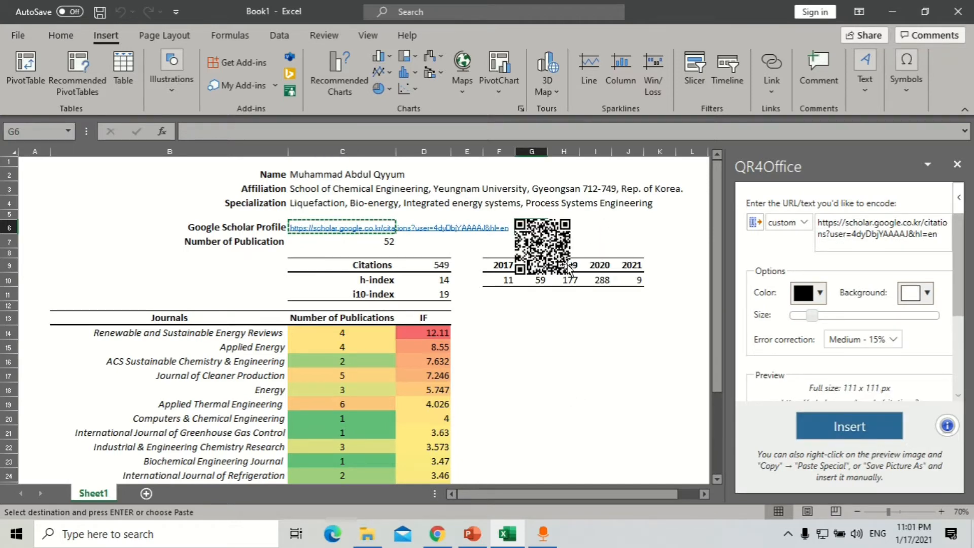
- Move the QR code below the year table and insert a 222 x 222 px version at J15
drag(542, 240, 509, 317)
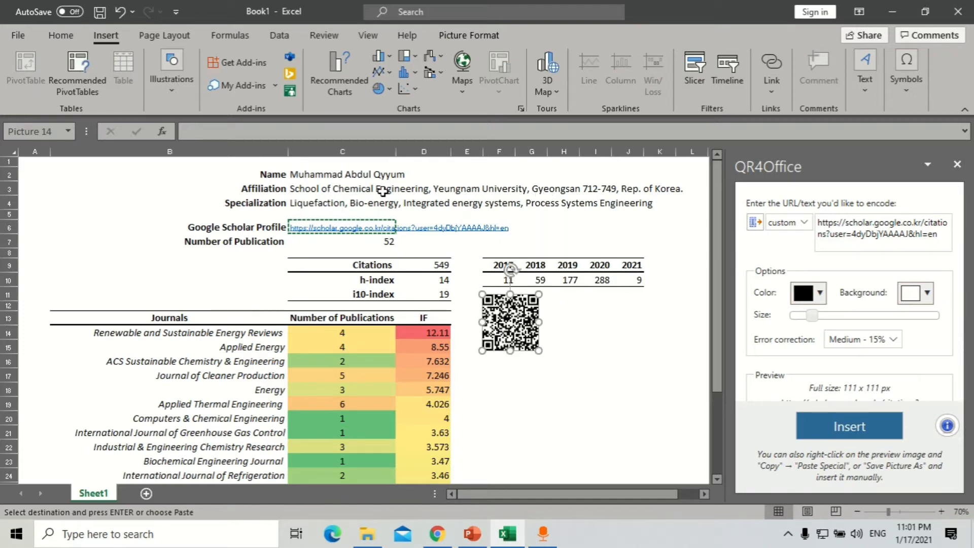
ctrl+scroll(527, 335, up, 5)
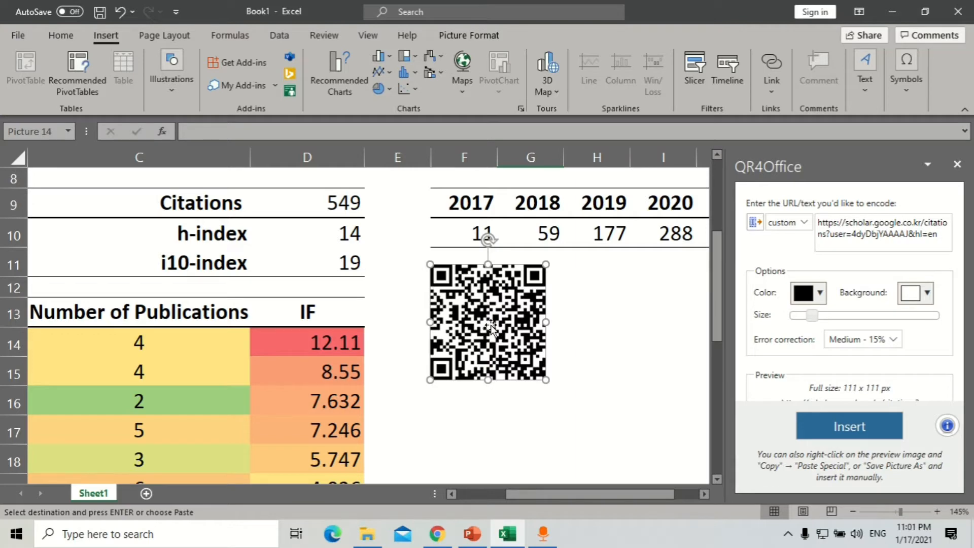
ctrl+scroll(523, 309, down, 2)
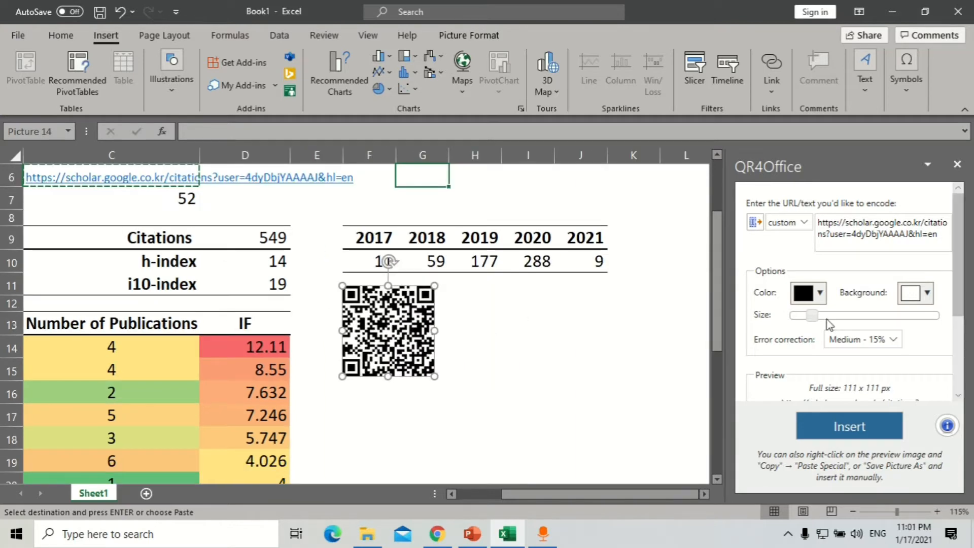
drag(817, 317, 844, 315)
click(583, 363)
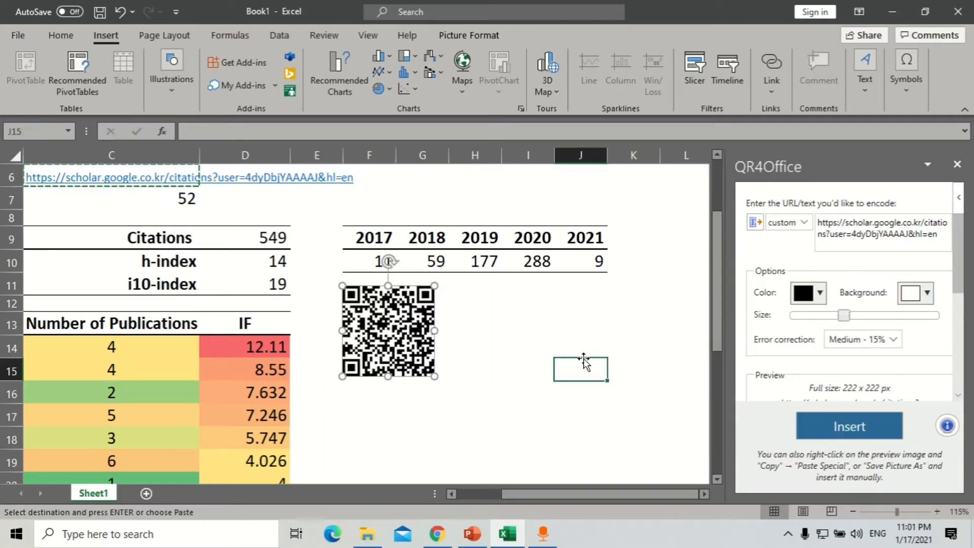
click(849, 425)
drag(621, 393, 534, 323)
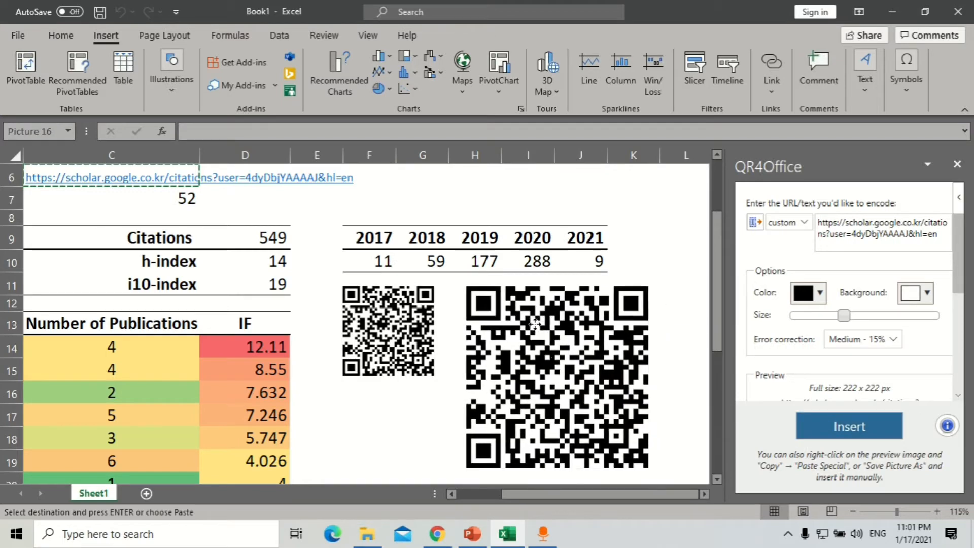
- Switch the QR colour to light red and insert a red QR code over the black one
click(811, 294)
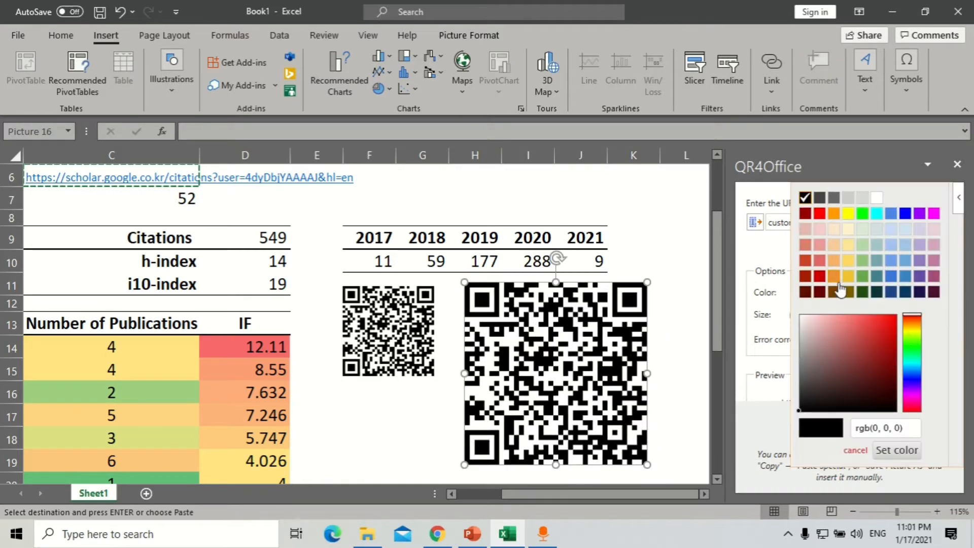
click(819, 260)
click(846, 429)
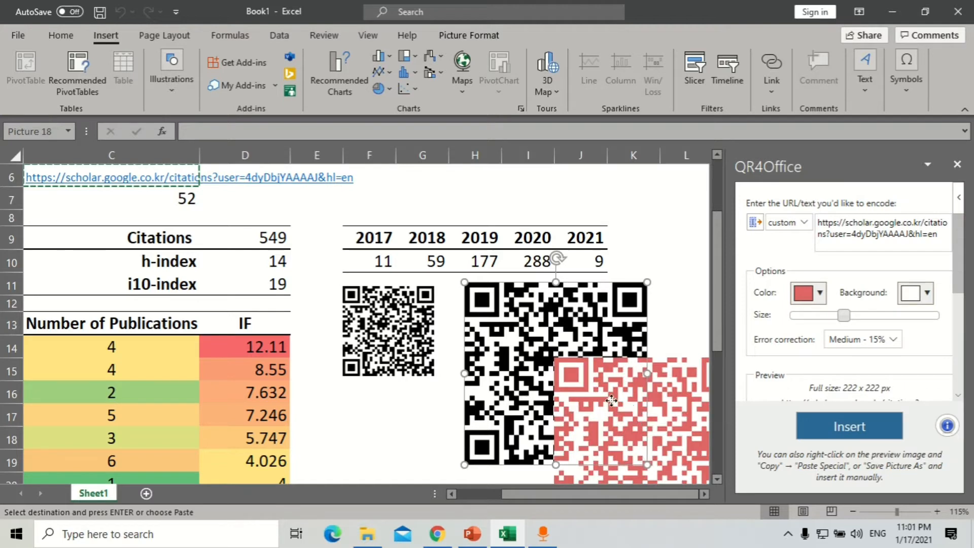
drag(611, 400, 519, 317)
- Delete the red, large black and small QR code images from the sheet
key(Delete)
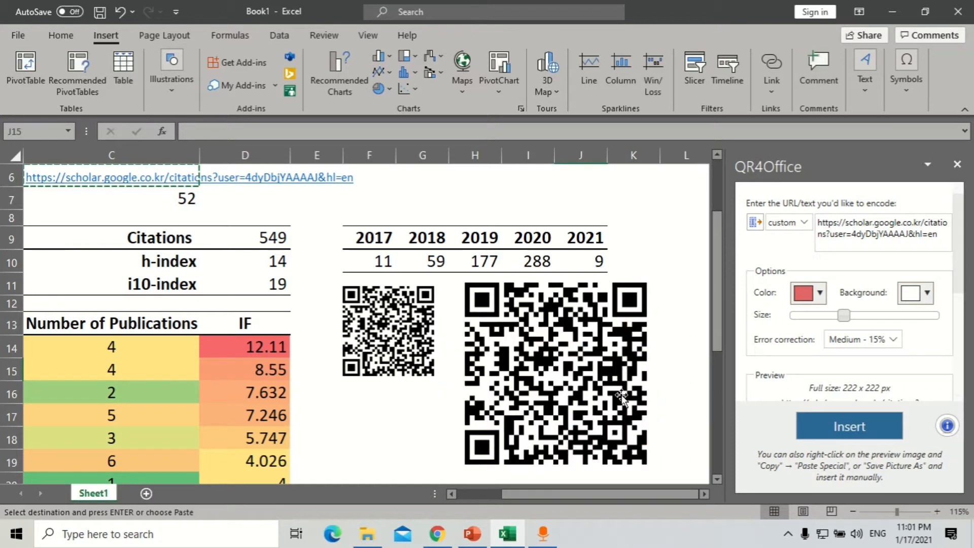
click(577, 344)
key(Delete)
click(402, 345)
key(Delete)
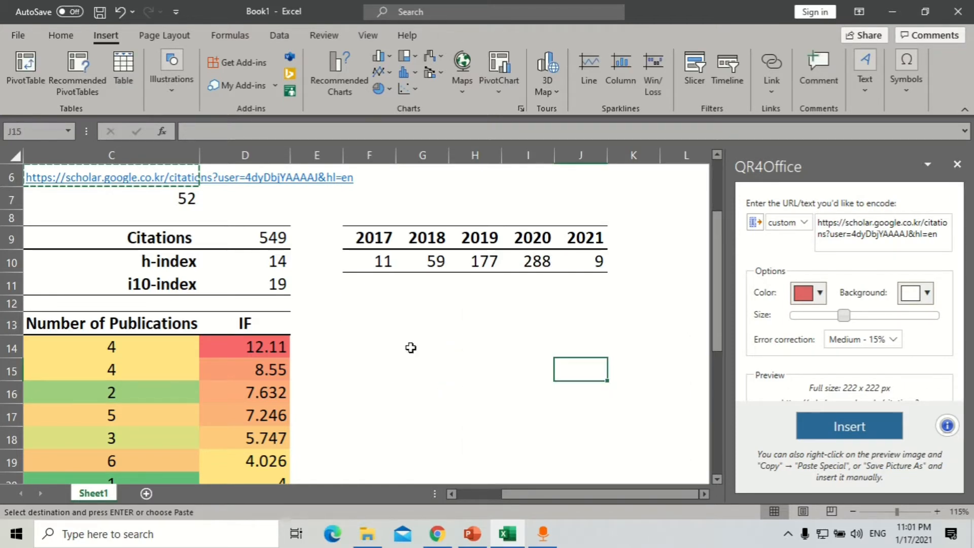
key(super)
- Add a second slide after the resume slide and delete its placeholders
key(alt+Tab)
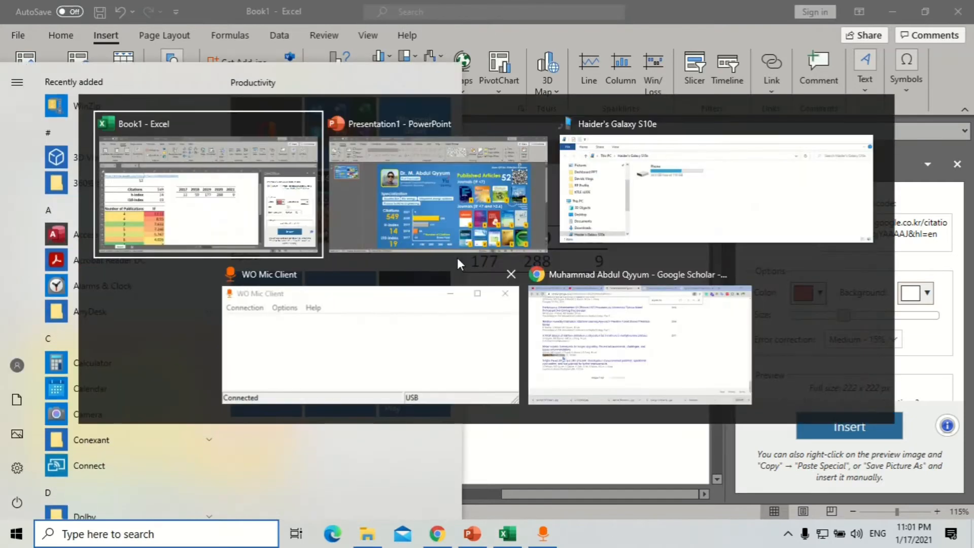
click(468, 249)
click(938, 262)
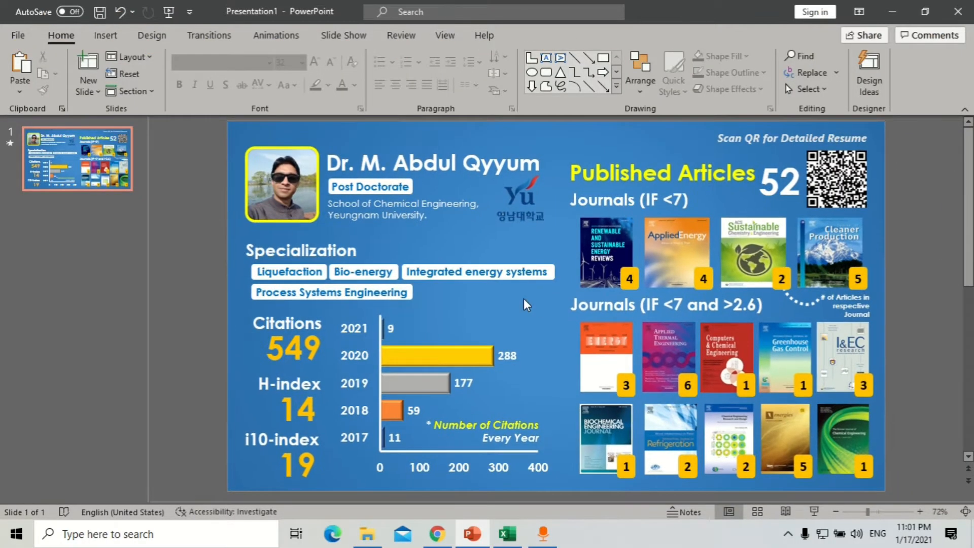
click(361, 163)
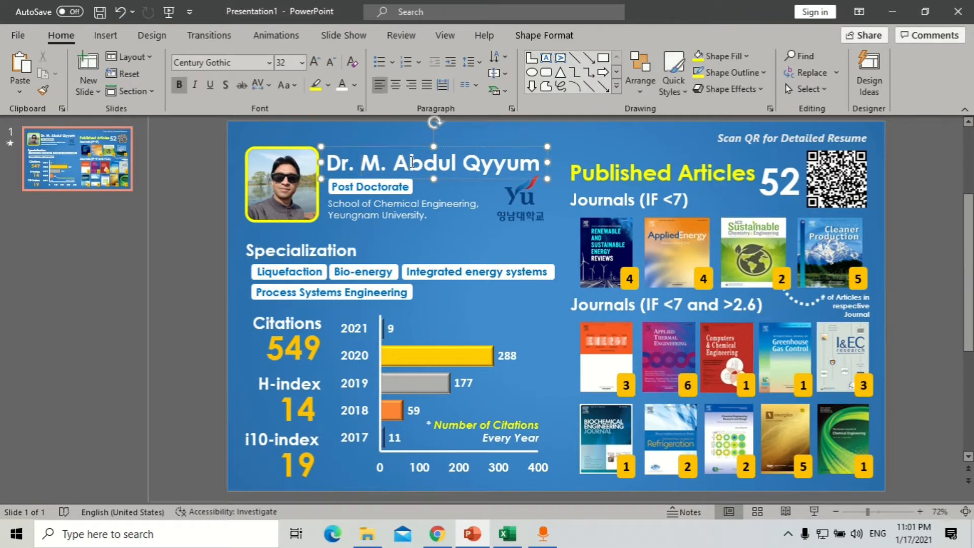
click(117, 223)
key(Return)
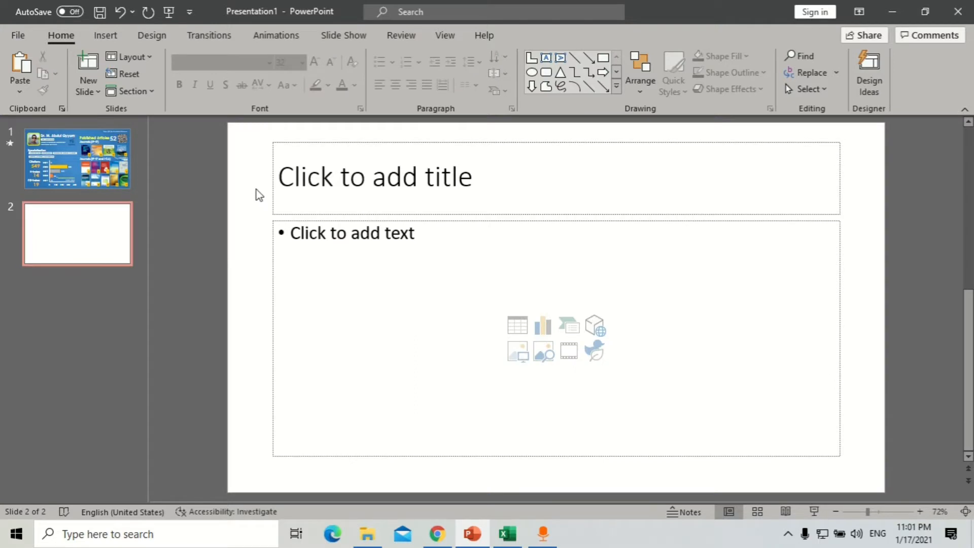
key(ctrl+a)
key(Delete)
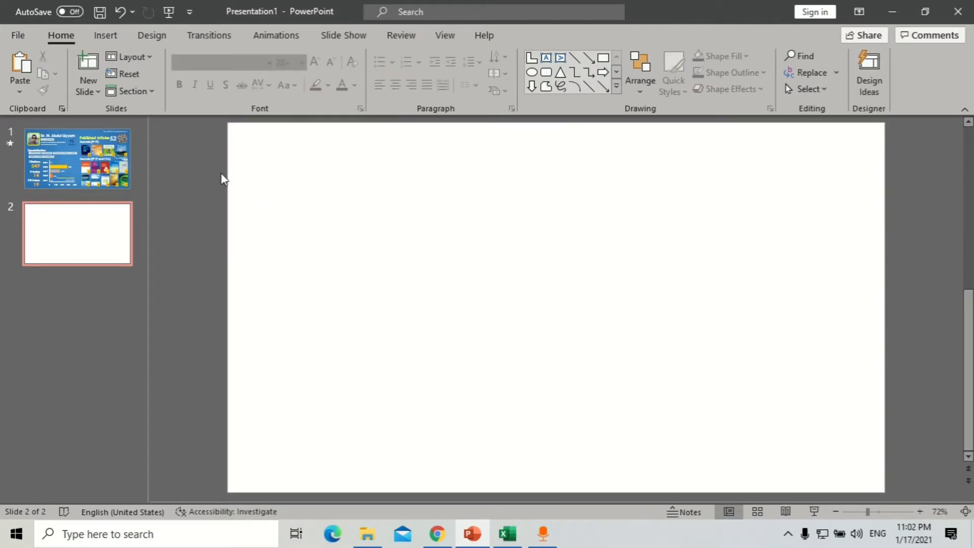
- Create a new blank presentation and minimize the resume deck
key(ctrl+n)
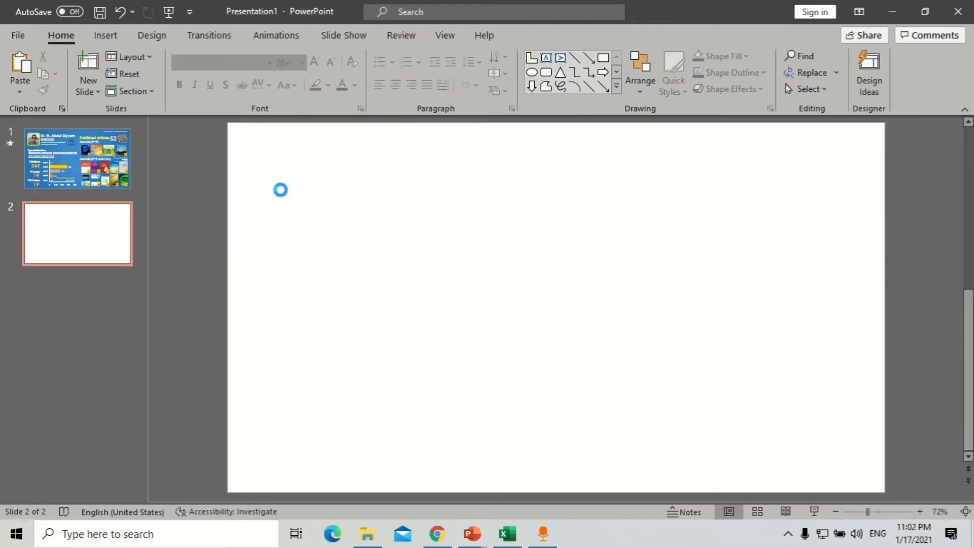
key(alt+Tab)
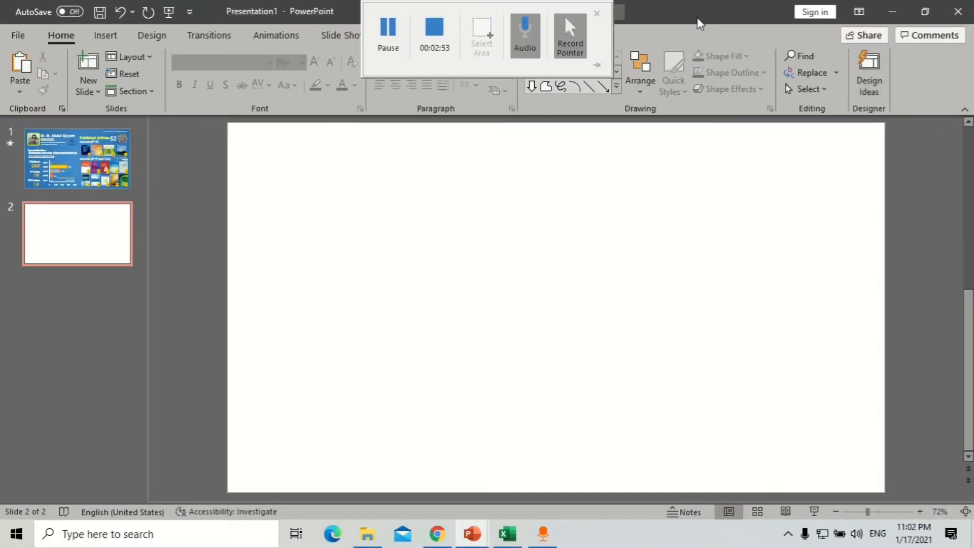
click(892, 12)
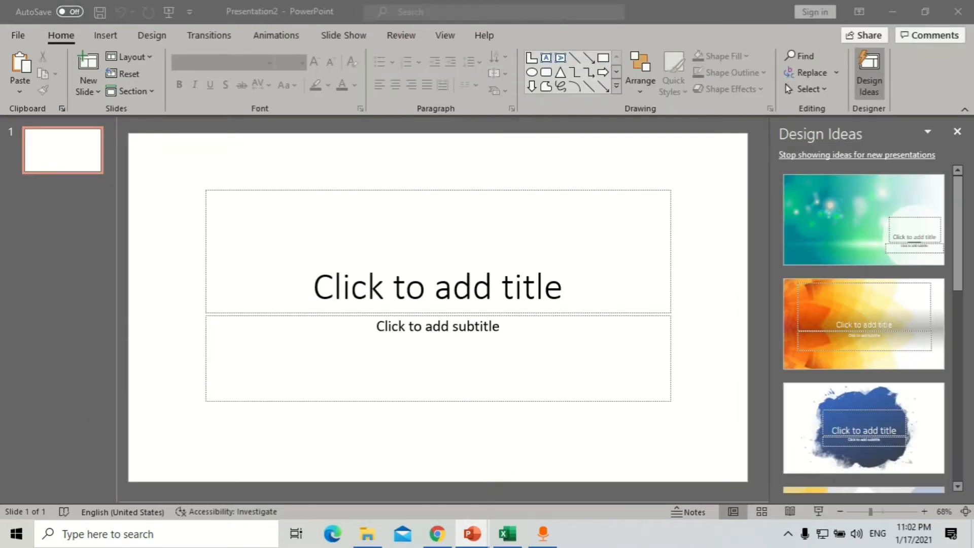
- Delete both placeholders from the new presentation's title slide
click(185, 161)
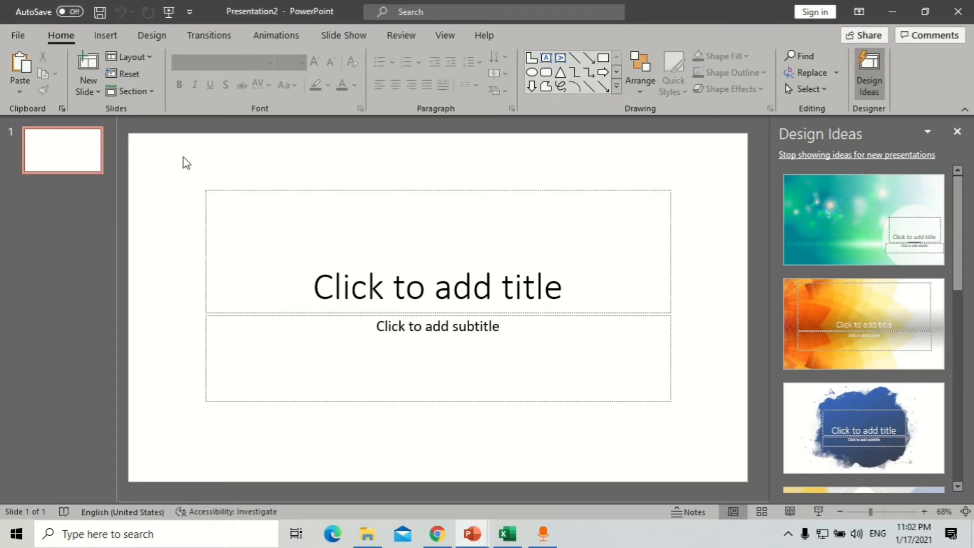
key(ctrl+a)
key(Delete)
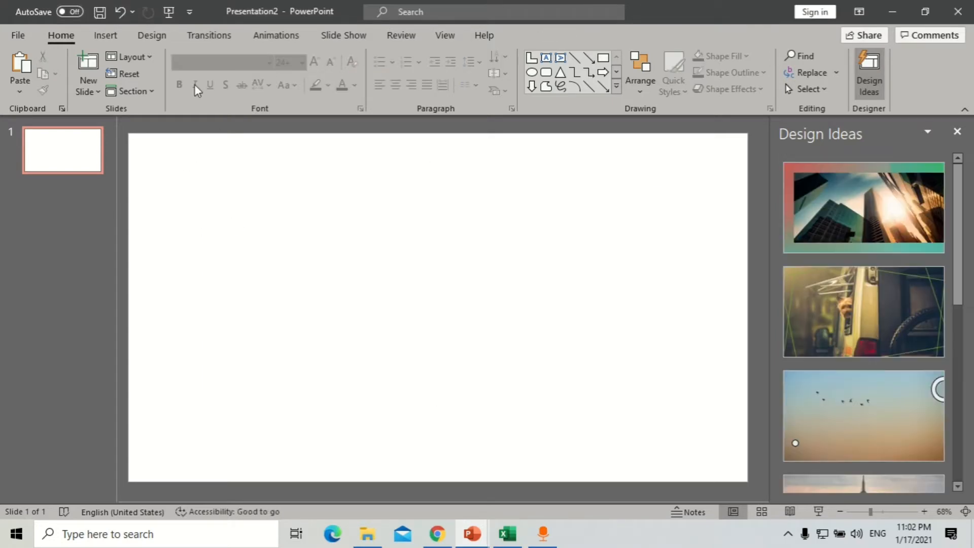
- Set the slide background to a blue preset gradient fill and dismiss Design Ideas
click(150, 38)
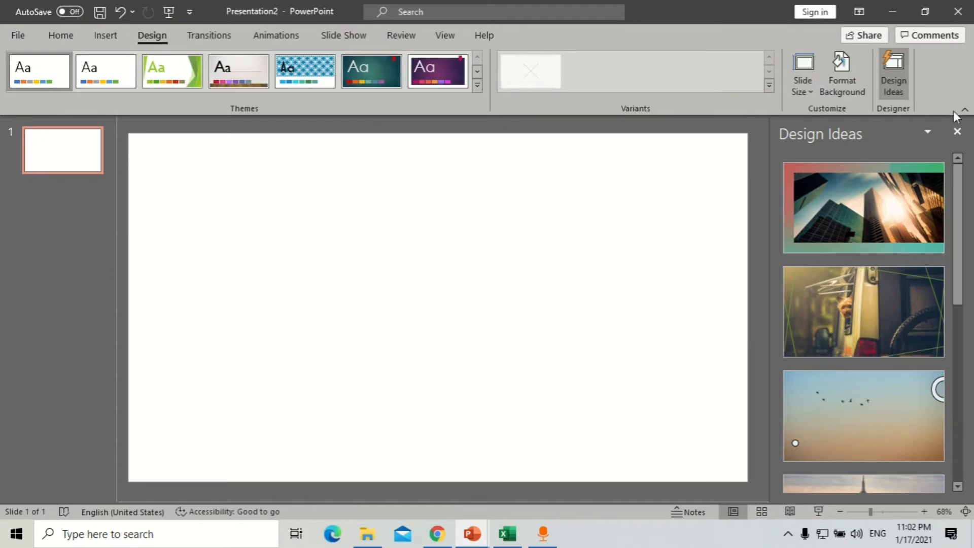
click(842, 76)
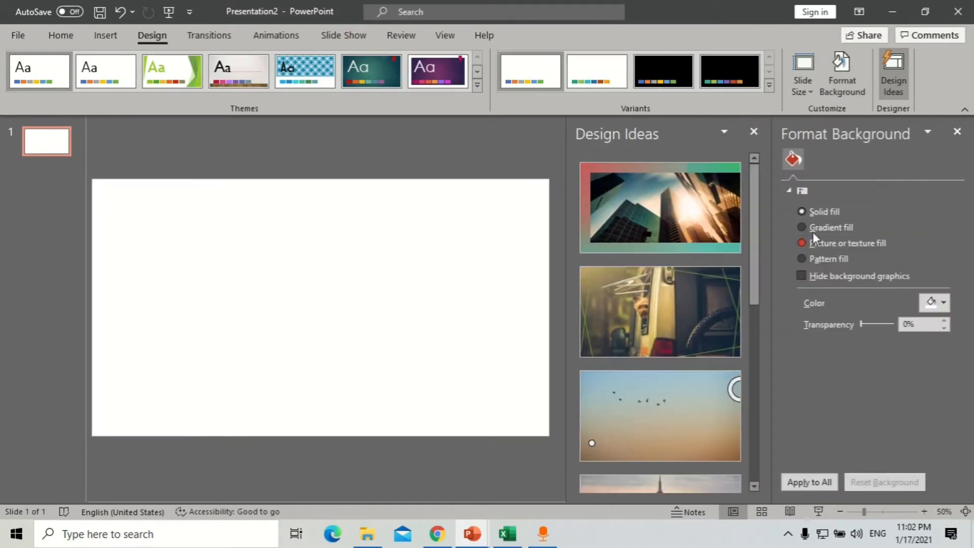
click(827, 228)
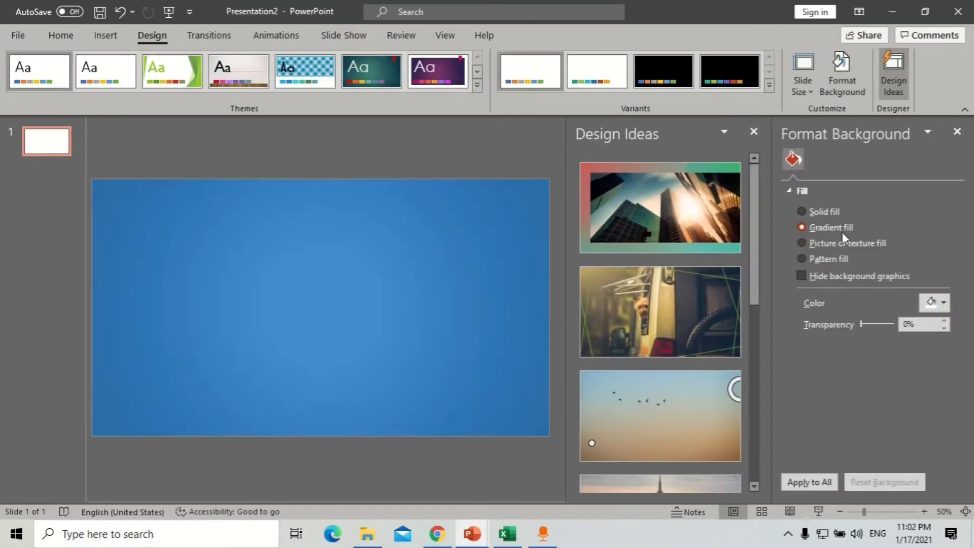
click(936, 302)
click(927, 459)
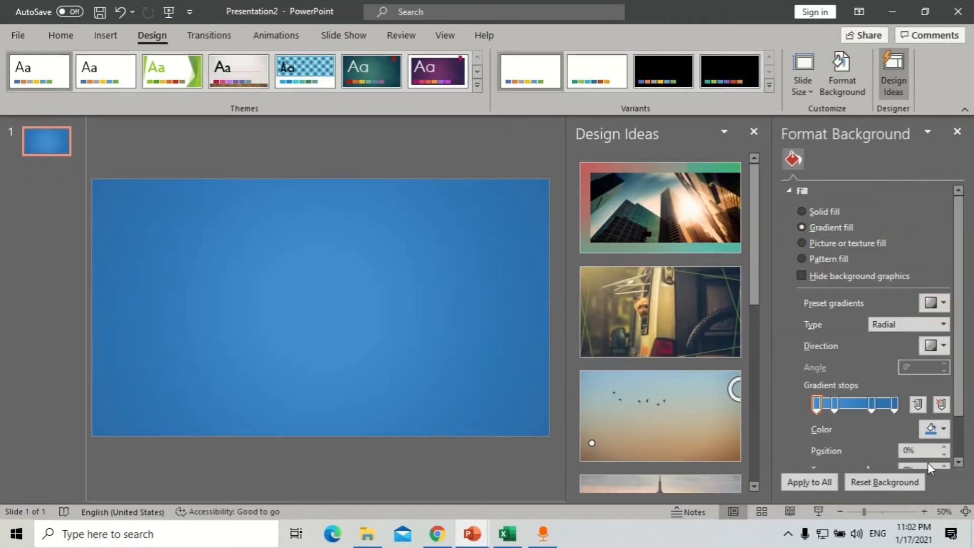
click(753, 132)
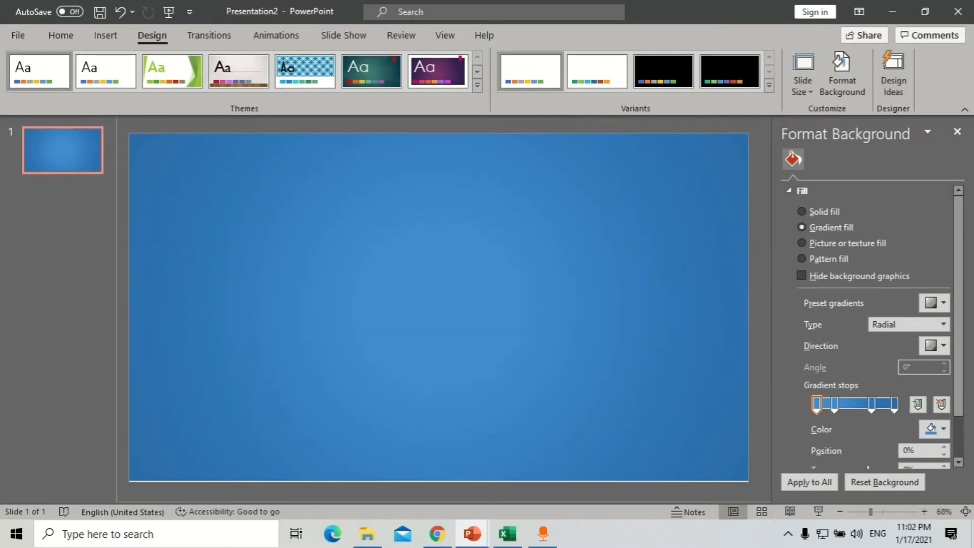
click(465, 204)
- Paste the profile photo onto the slide and close the side panes
key(ctrl+v)
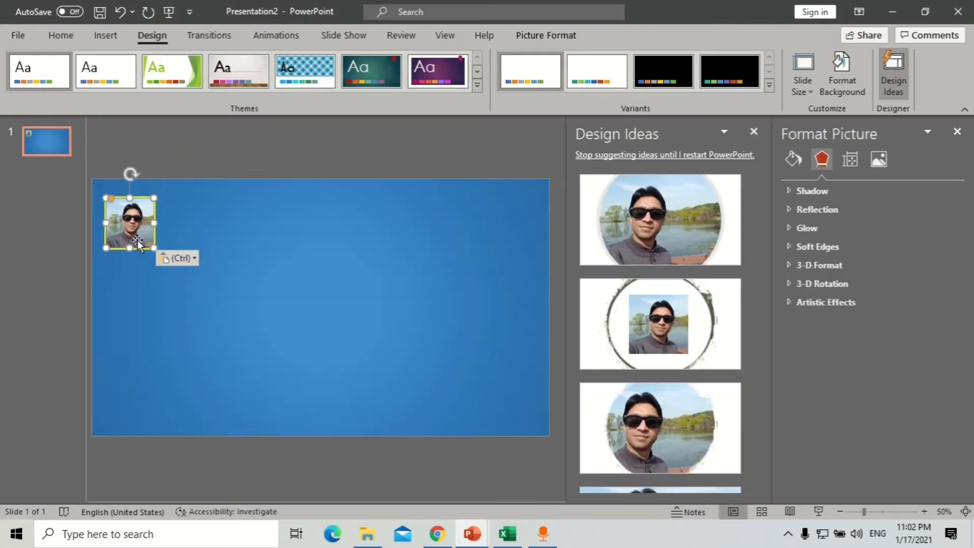
scroll(140, 239, up, 5)
click(753, 133)
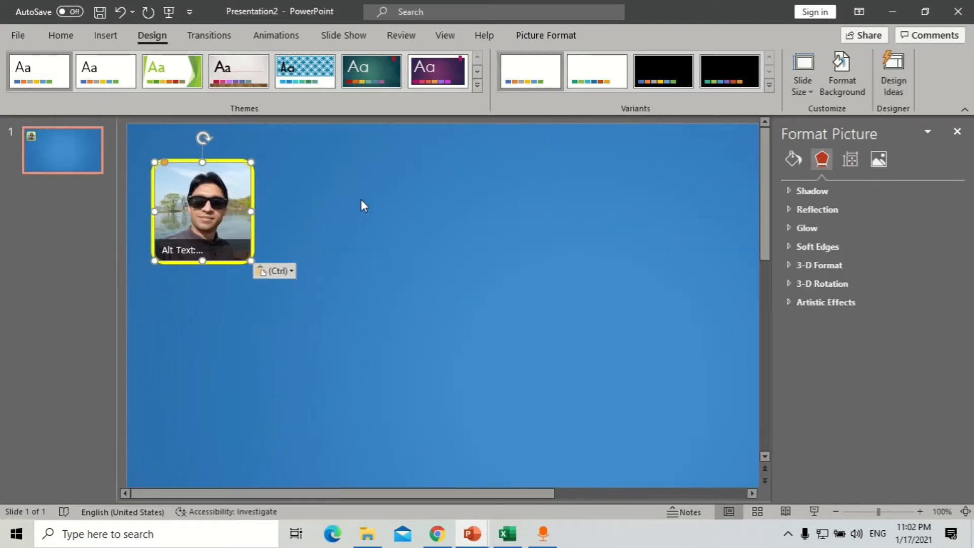
click(957, 132)
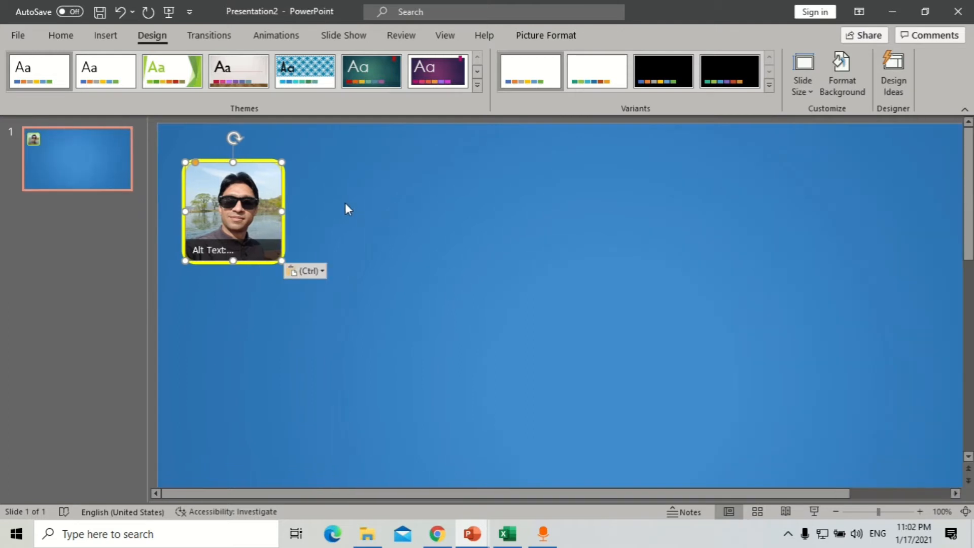
key(ctrl)
key(ctrl)
scroll(387, 212, down, 3)
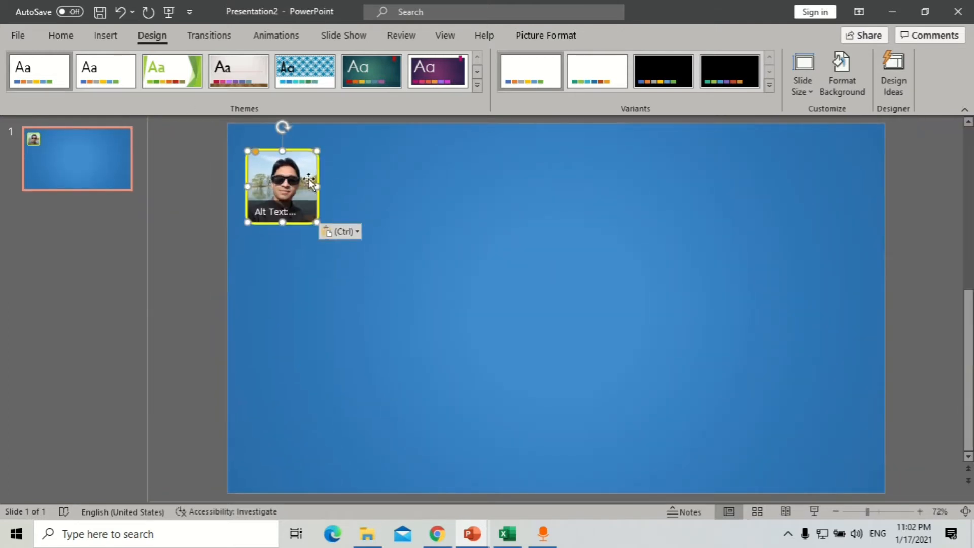
key(ctrl+x)
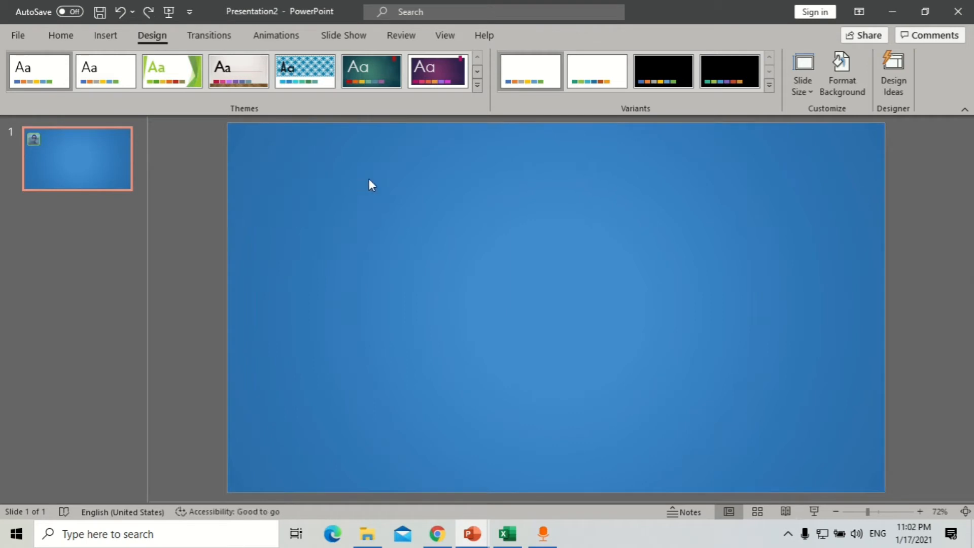
key(ctrl+v)
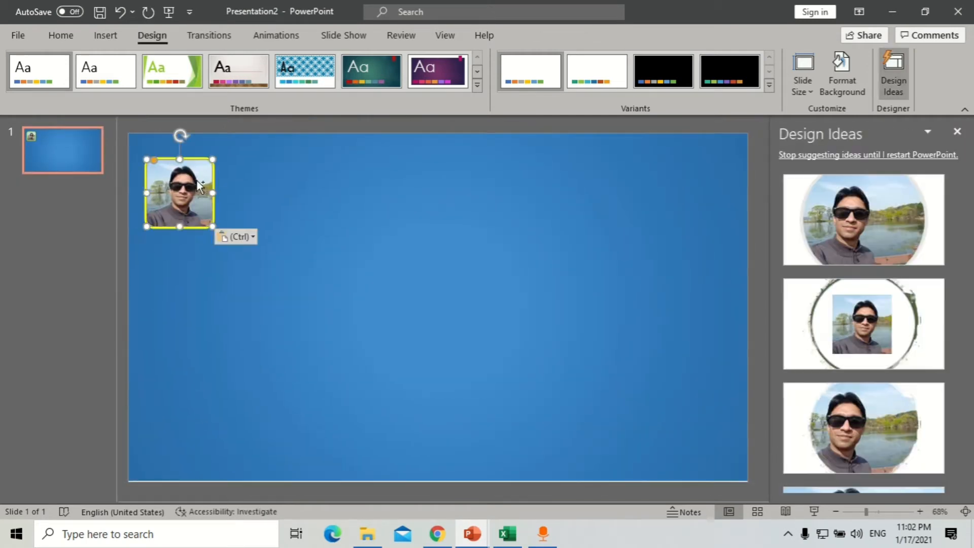
scroll(325, 267, up, 5)
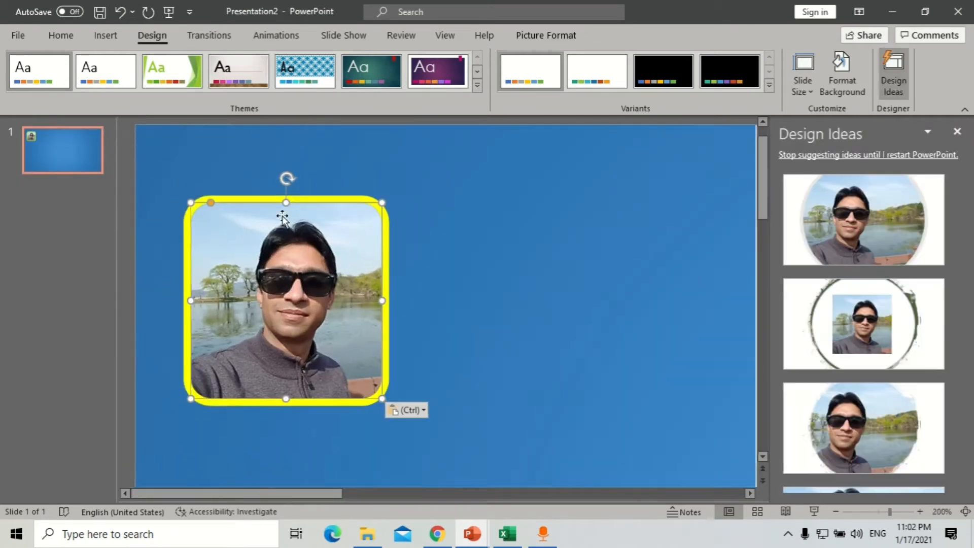
- Crop the photo to a Rounded Rectangle shape using Crop to Shape
click(552, 38)
click(873, 93)
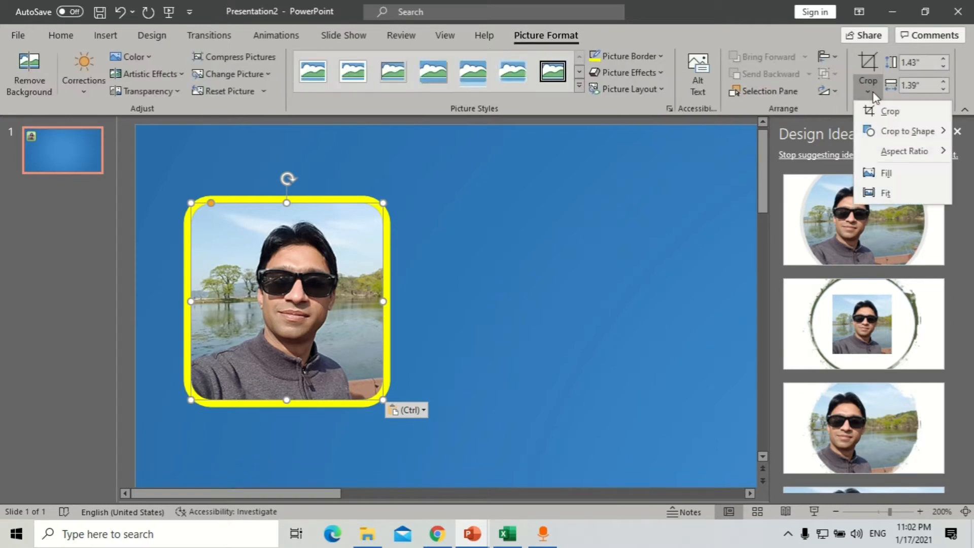
mouse_move(905, 133)
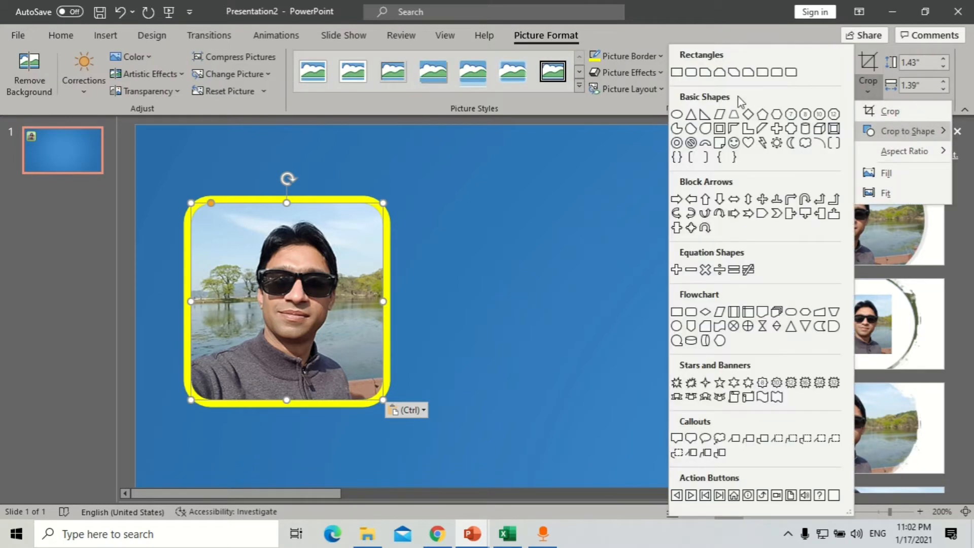
click(681, 74)
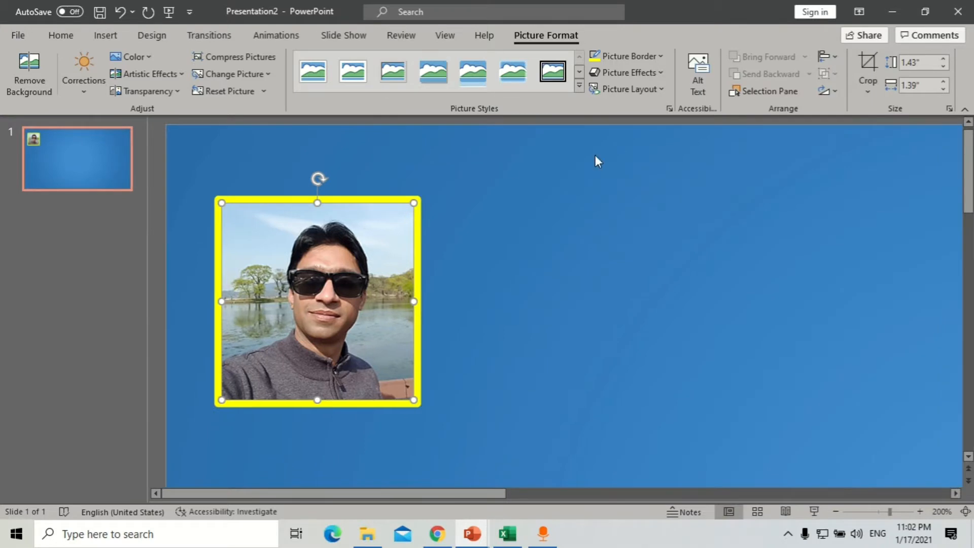
click(863, 92)
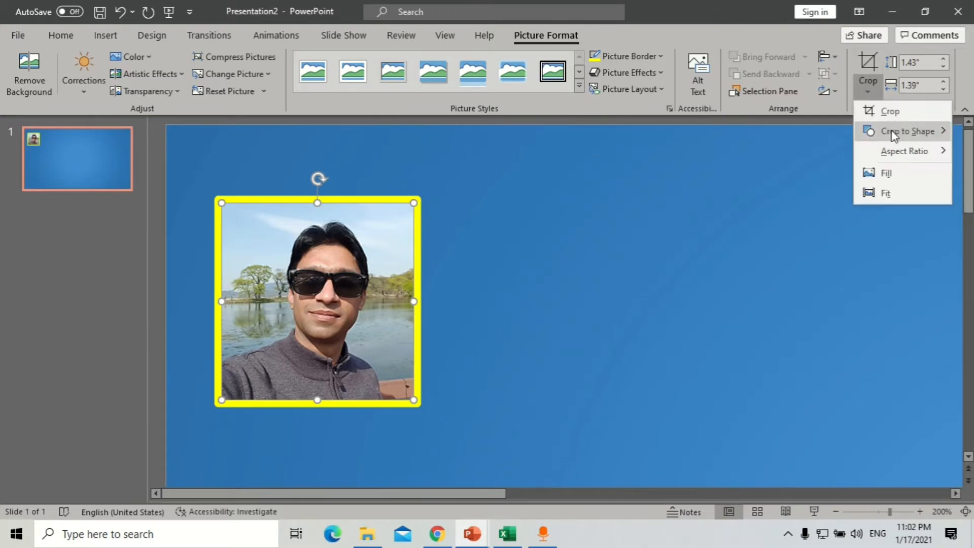
mouse_move(895, 133)
click(691, 72)
click(567, 224)
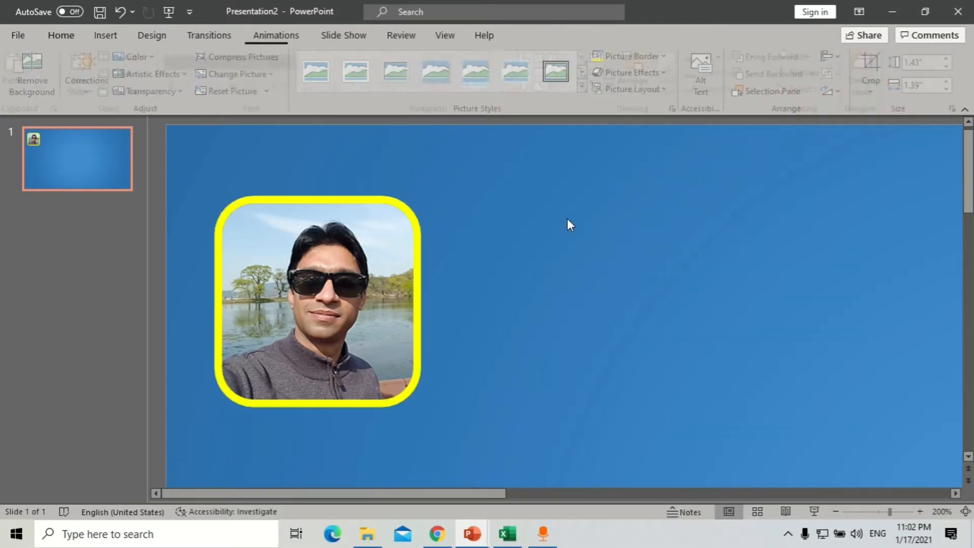
scroll(522, 233, down, 5)
- Add a text box beside the photo with the researcher's name and Dr title, fixing spelling and capitalisation
scroll(396, 239, down, 2)
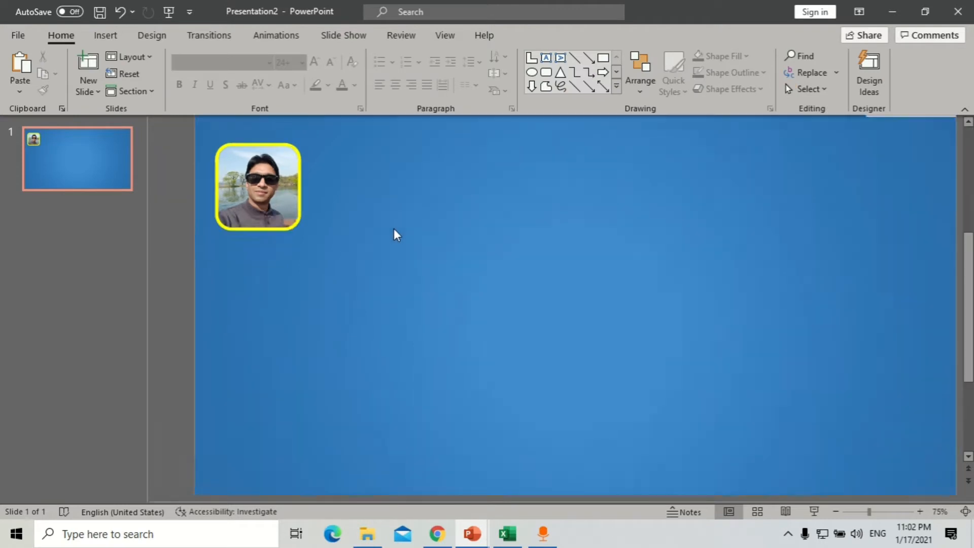
click(105, 35)
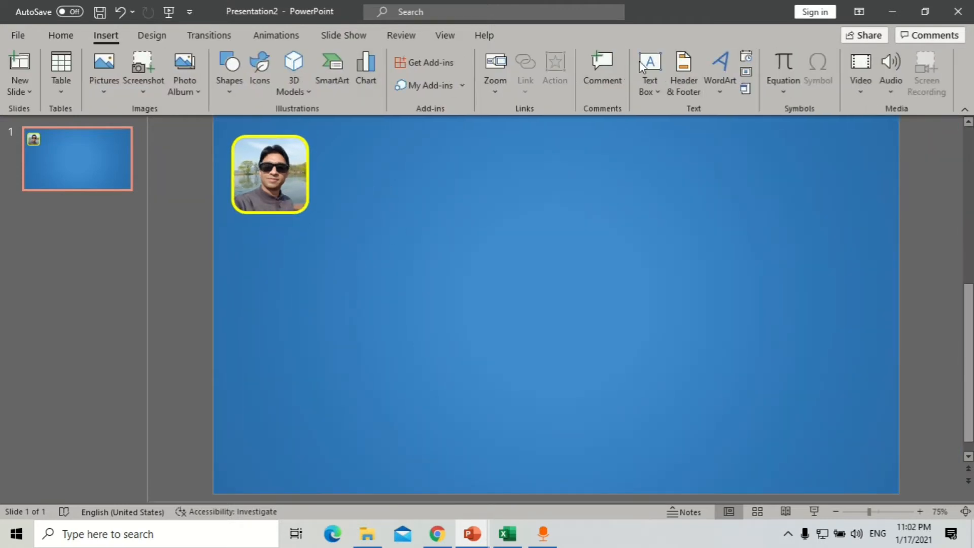
click(644, 63)
click(377, 187)
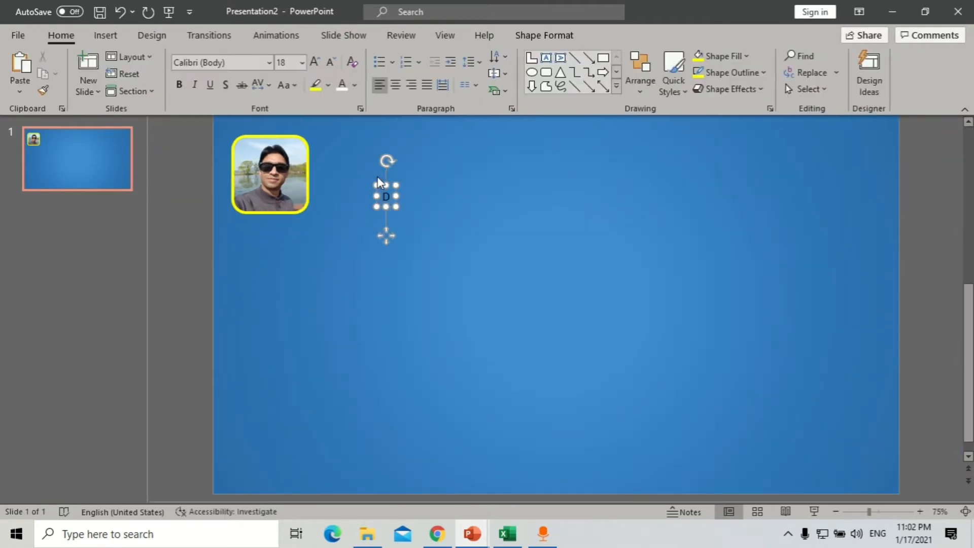
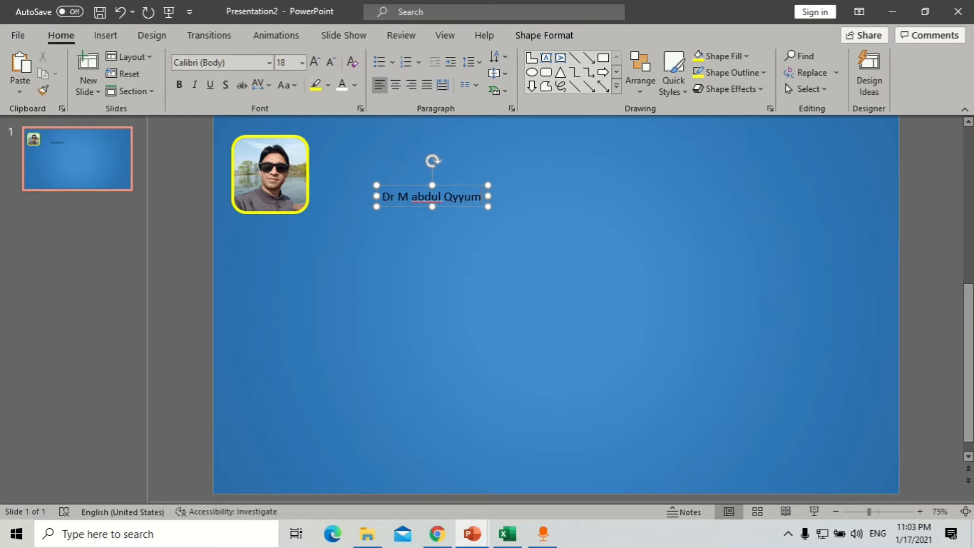
key(ctrl+a)
click(418, 201)
key(BackSpace)
text(A)
key(ctrl+a)
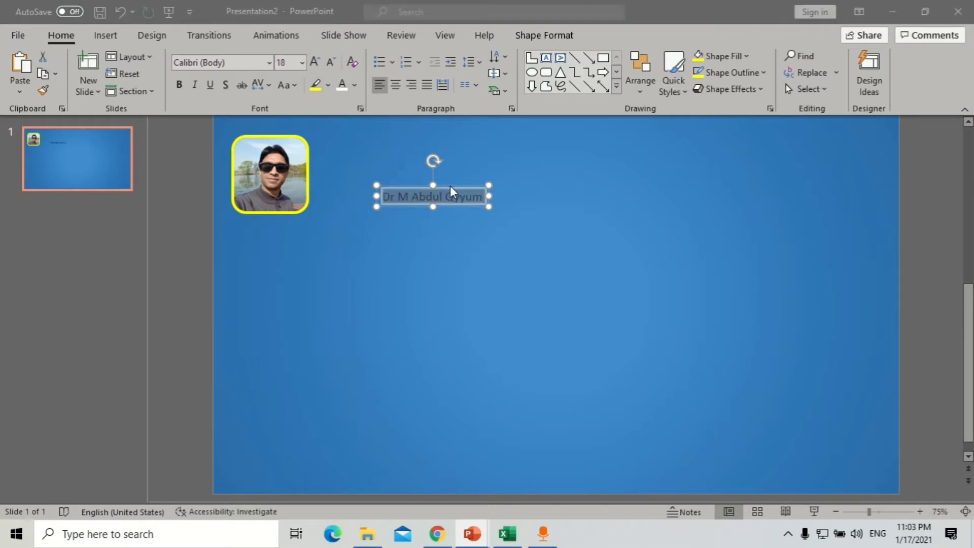
- Format the name as 32 pt bold white Century Gothic and move it level with the photo
click(292, 62)
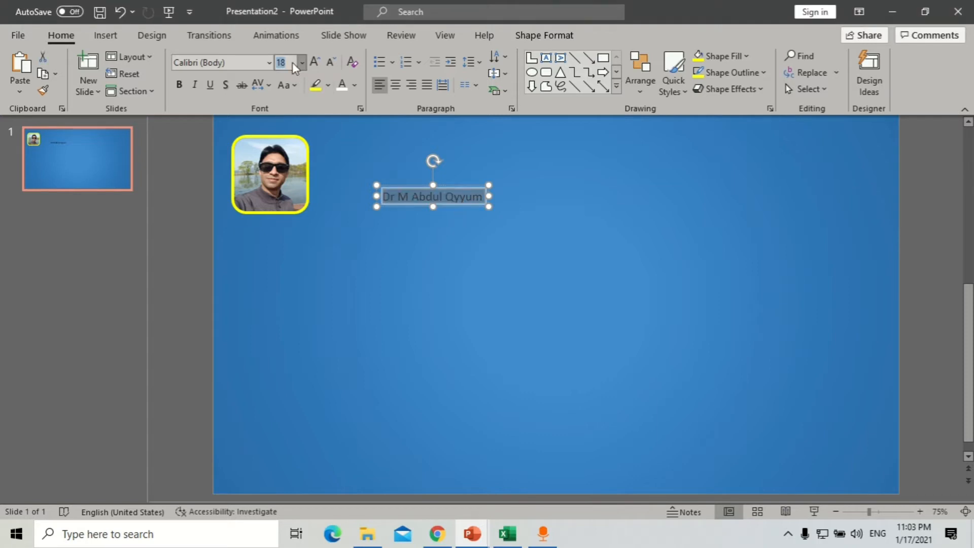
text(3)
click(288, 62)
text(32)
key(Return)
click(218, 63)
text(Ce)
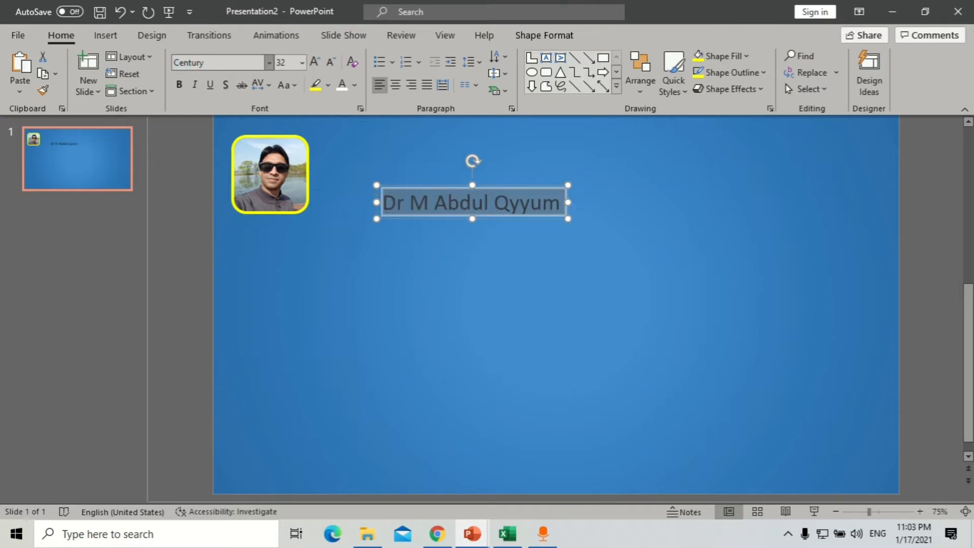
text(ntury)
key(Return)
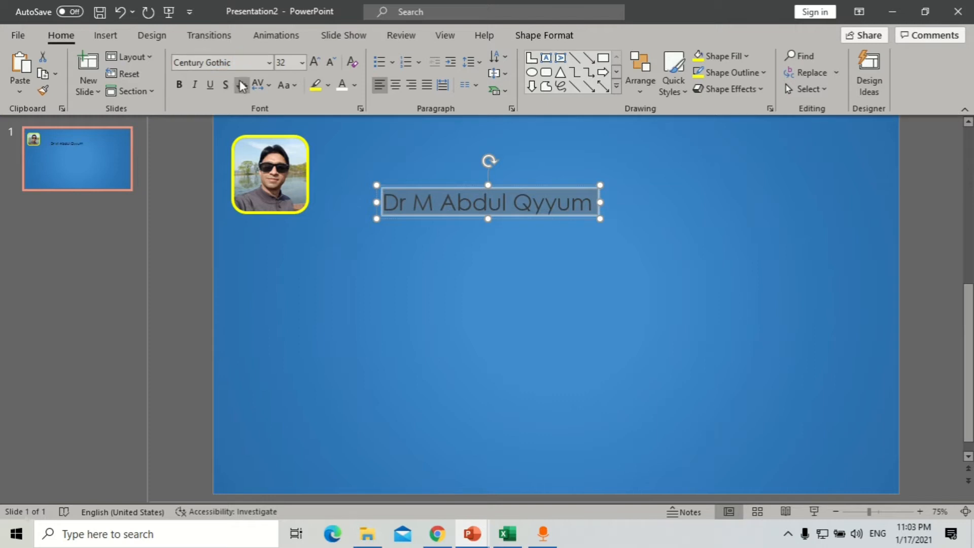
key(ctrl+b)
drag(564, 218, 506, 174)
click(339, 90)
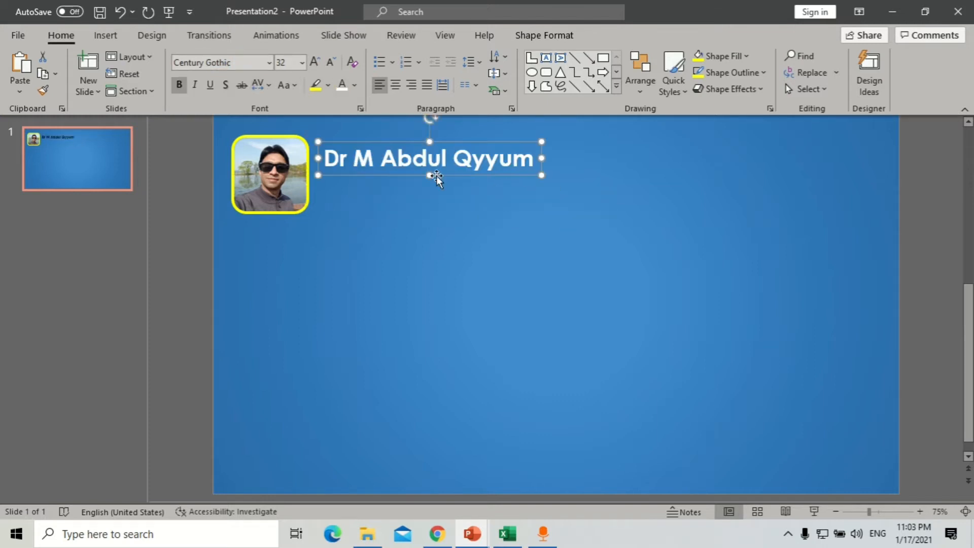
- Duplicate the name box below it, change the text to 'Post Doc' at 16 pt, and nudge it down
ctrl+drag(401, 175, 402, 201)
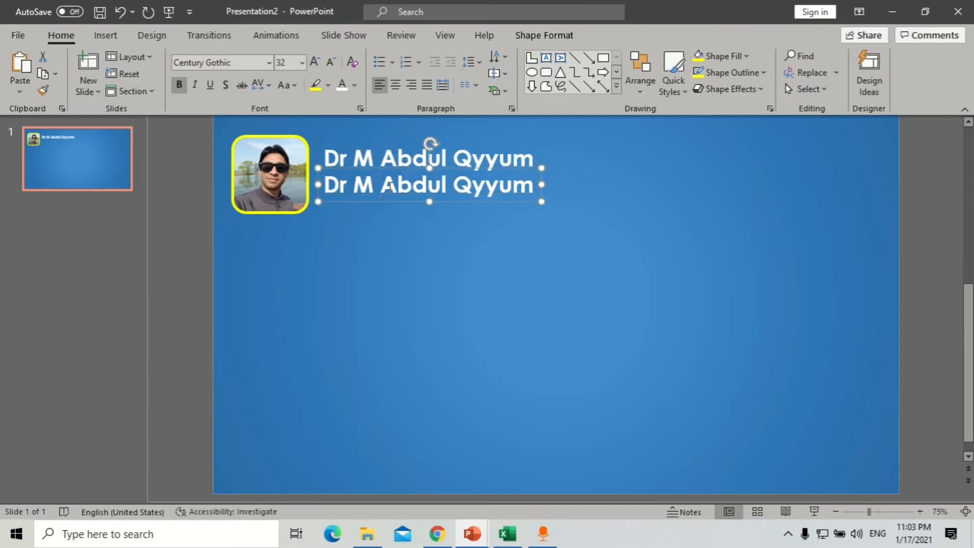
click(429, 188)
key(ctrl+a)
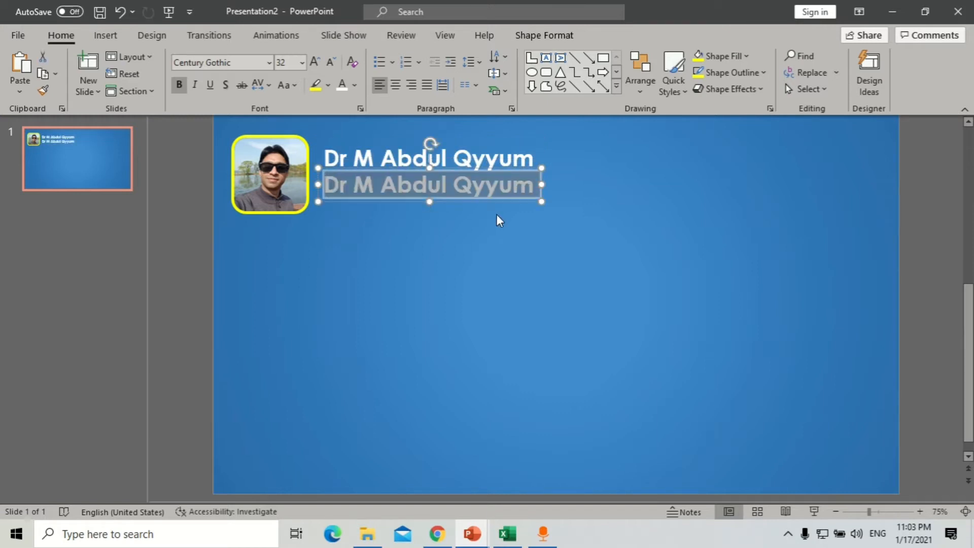
text(Post)
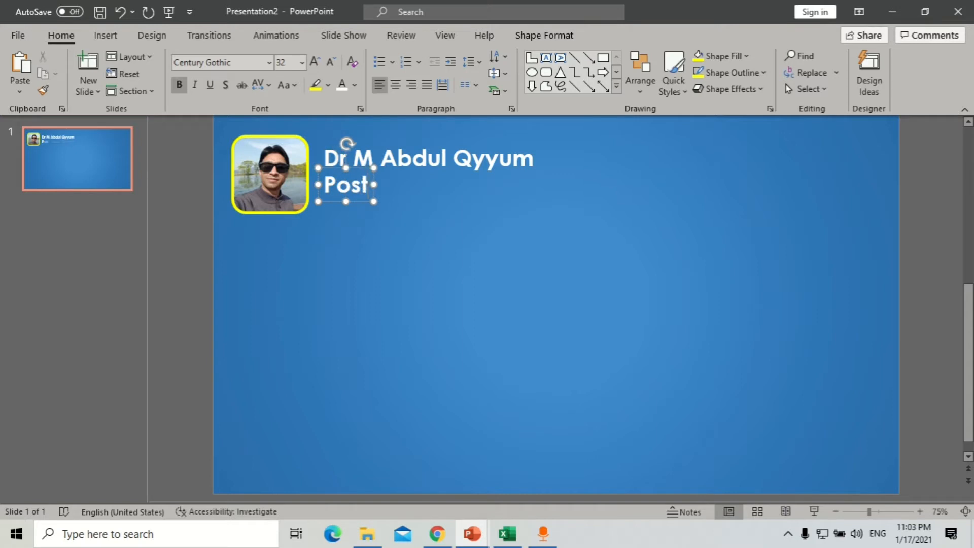
text( Doc)
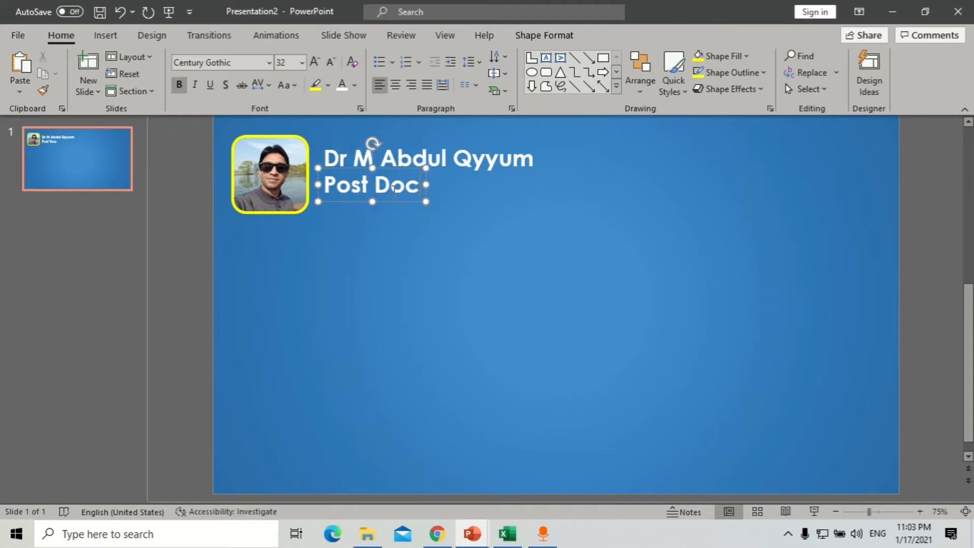
triple_click(398, 190)
click(288, 62)
text(1)
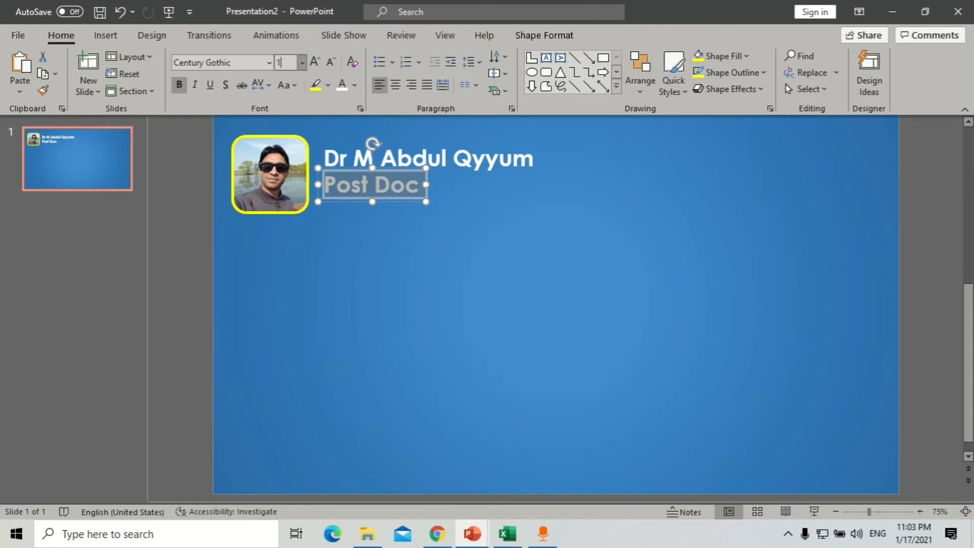
text(6)
key(Return)
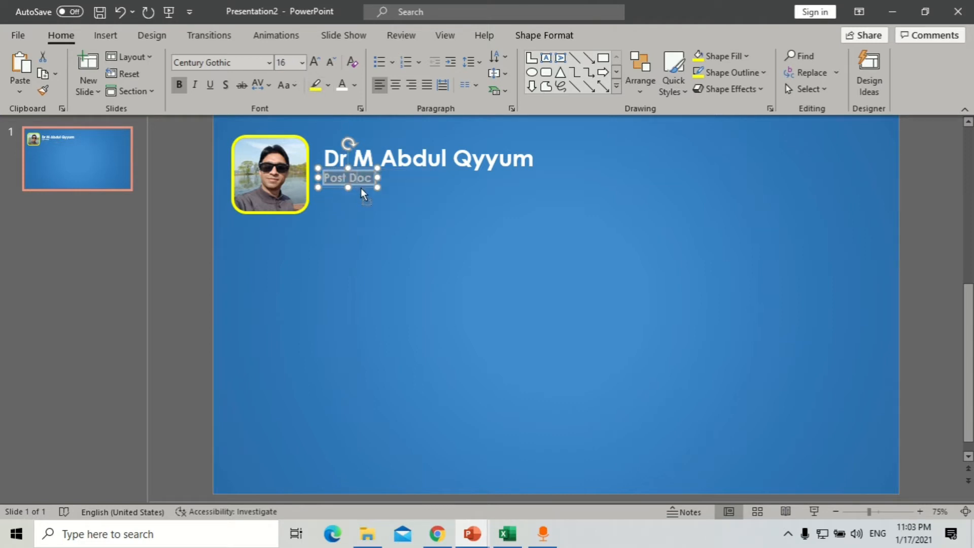
click(360, 188)
drag(361, 185, 360, 192)
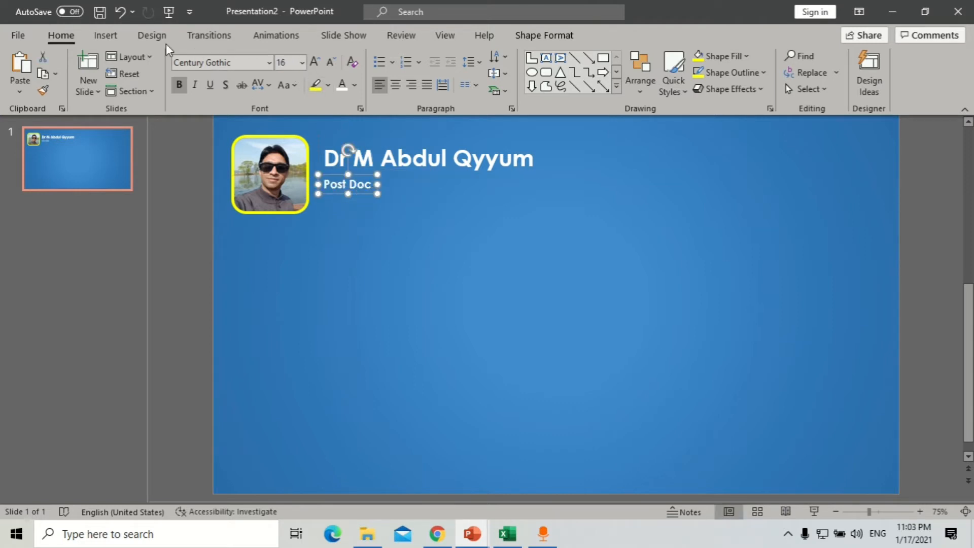
click(99, 35)
- Draw a rounded rectangle over the 'Post Doc' text
click(222, 76)
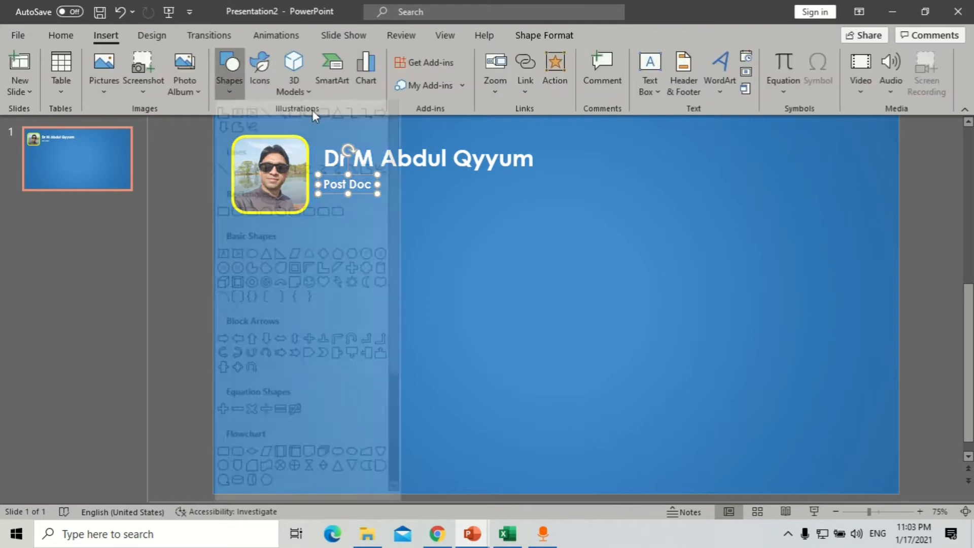
click(323, 128)
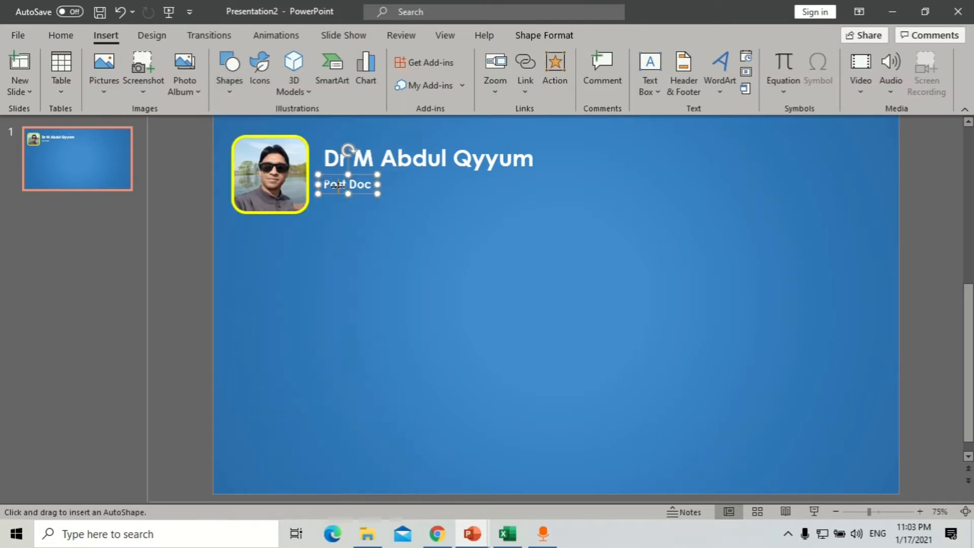
drag(394, 193, 323, 175)
scroll(434, 187, up, 5)
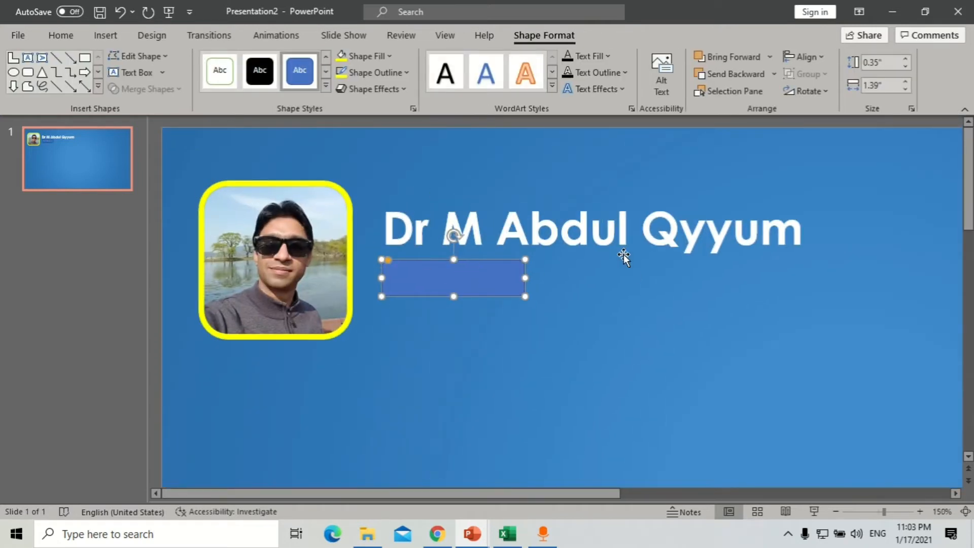
- Fill the rounded rectangle white, remove its outline, and send it behind 'Post Doc'
click(384, 60)
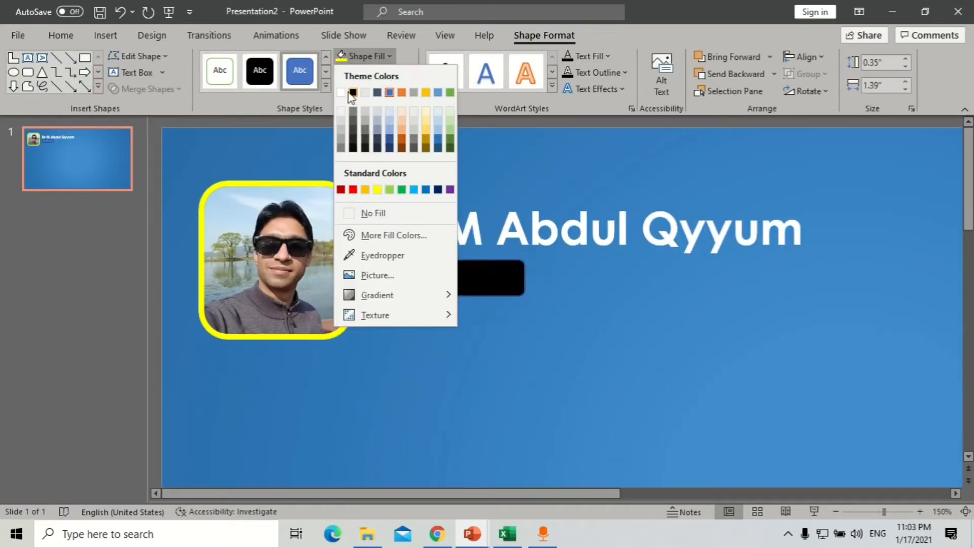
click(346, 93)
click(377, 76)
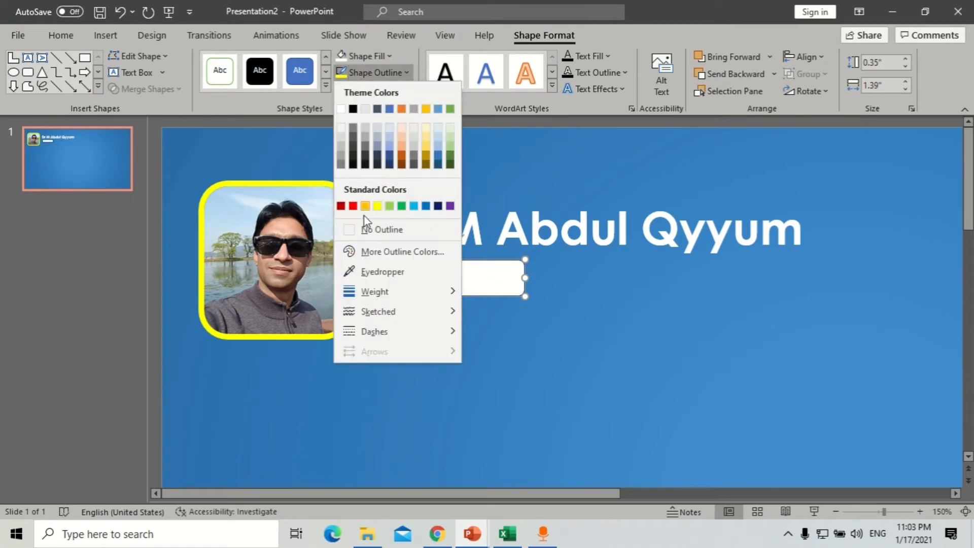
click(350, 226)
right_click(495, 288)
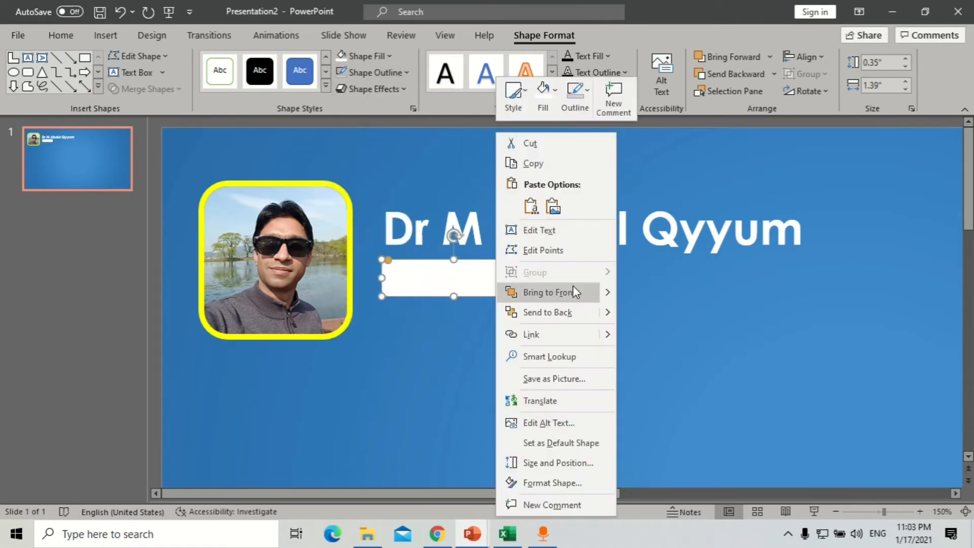
click(564, 315)
- Colour the 'Post Doc' text with the slide background's blue using the eyedropper
click(500, 293)
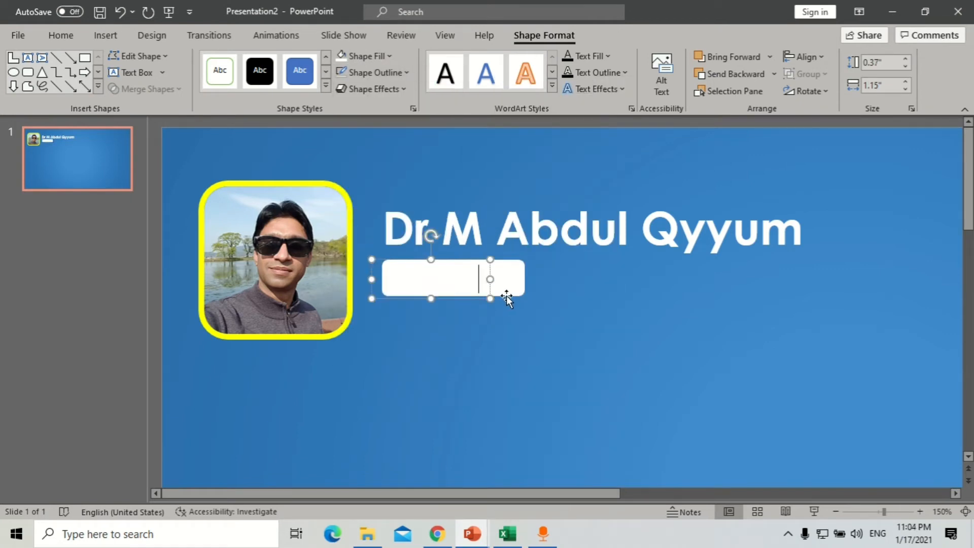
triple_click(461, 283)
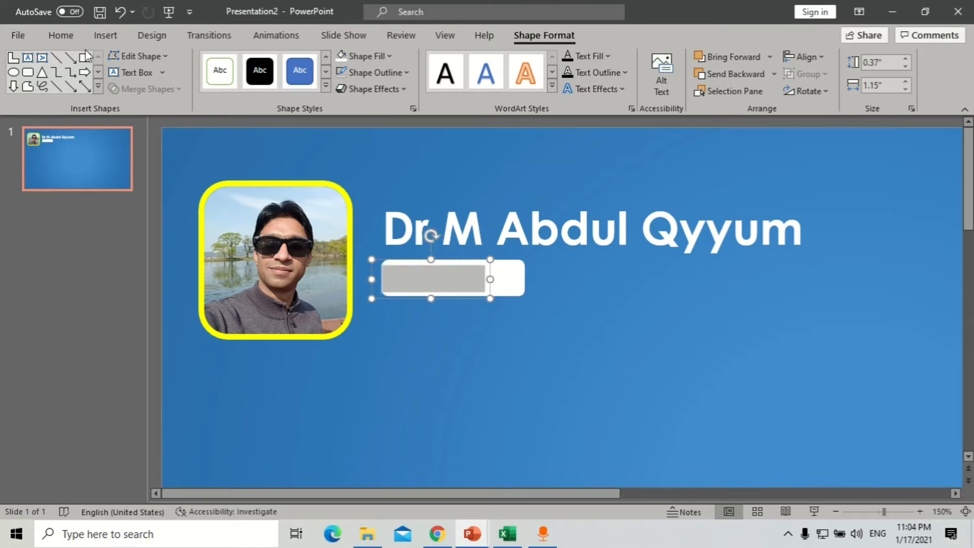
click(61, 35)
click(354, 85)
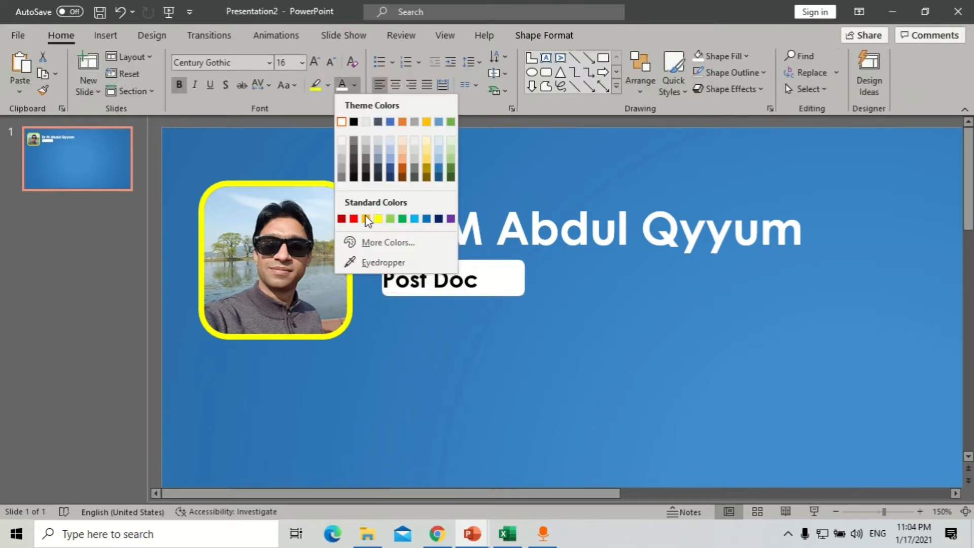
click(370, 264)
click(474, 182)
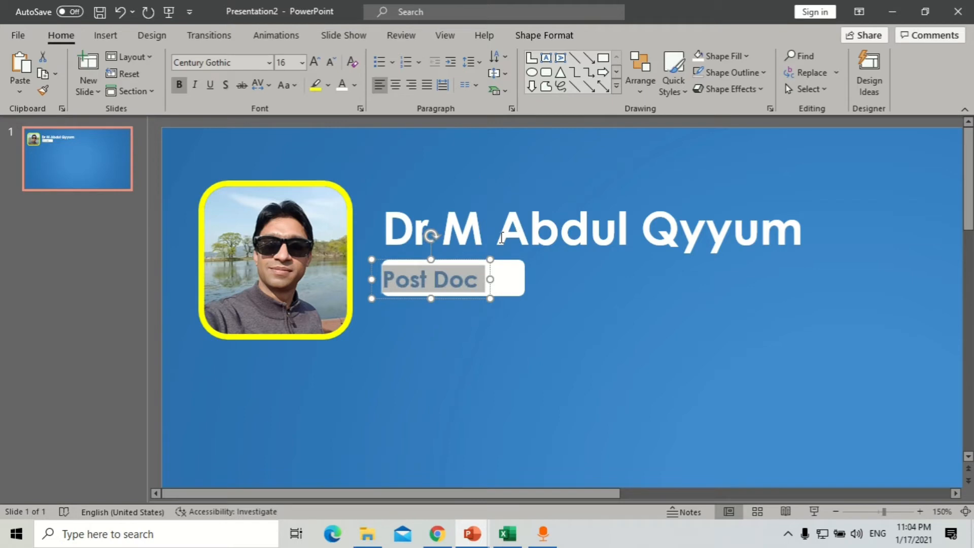
click(459, 298)
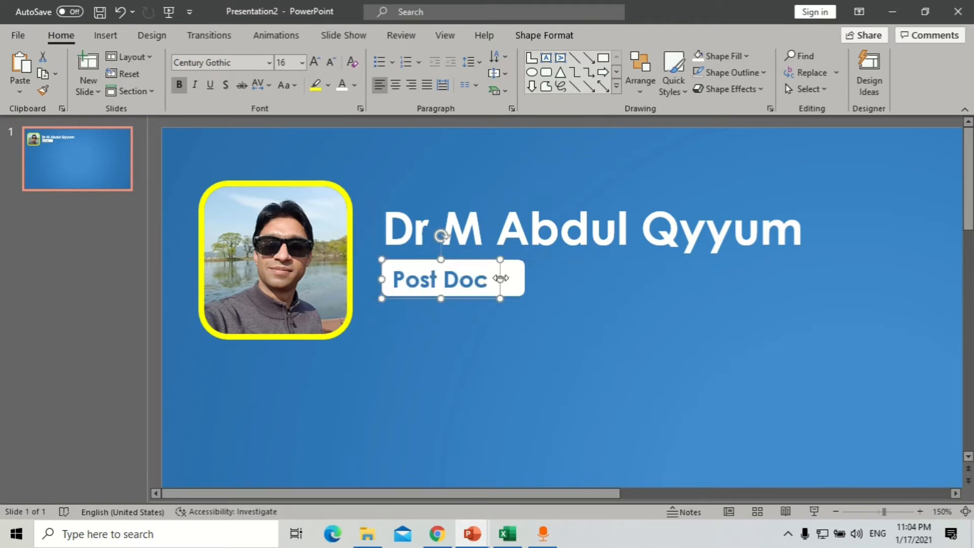
- Narrow the white box to fit snugly around 'Post Doc'
click(520, 284)
drag(521, 284, 500, 283)
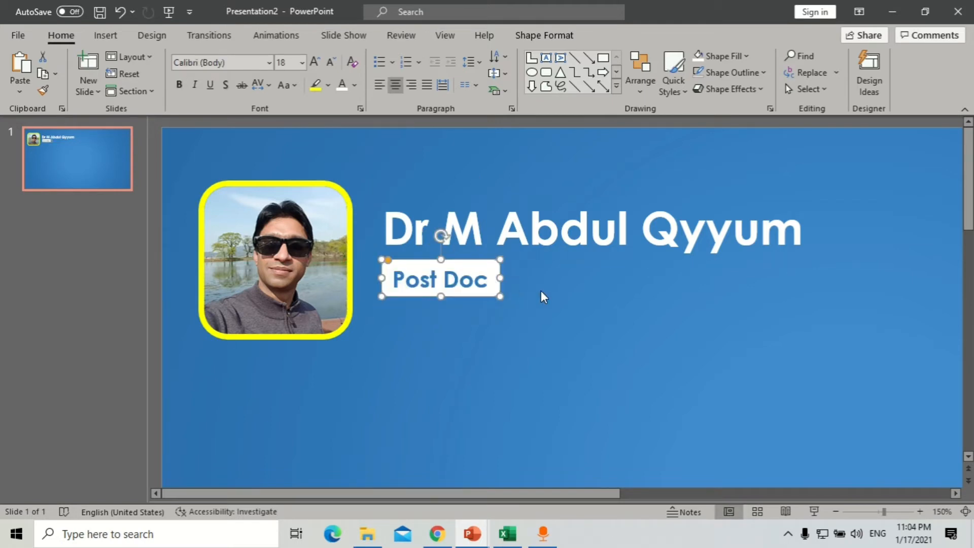
click(542, 295)
scroll(543, 297, down, 5)
- Copy the 'Post Doc' text box just below the label and make the copy's text white
drag(363, 237, 364, 258)
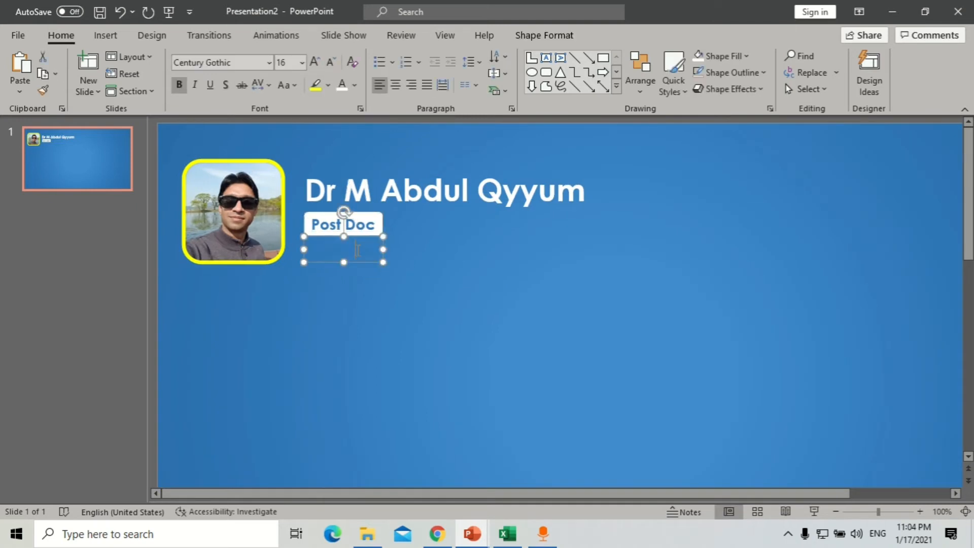
click(344, 86)
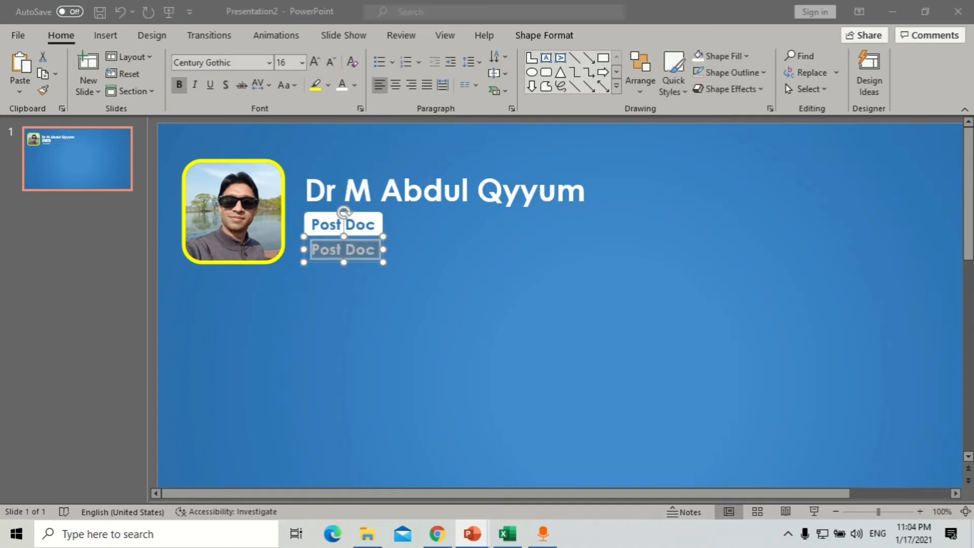